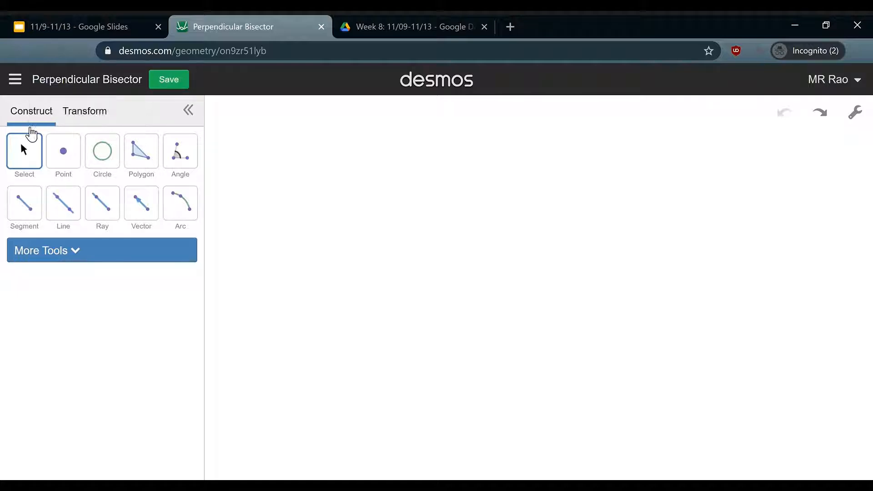
Draw a horizontal segment across the middle of the canvas
{"action": "left_click", "coordinate": [30, 207]}
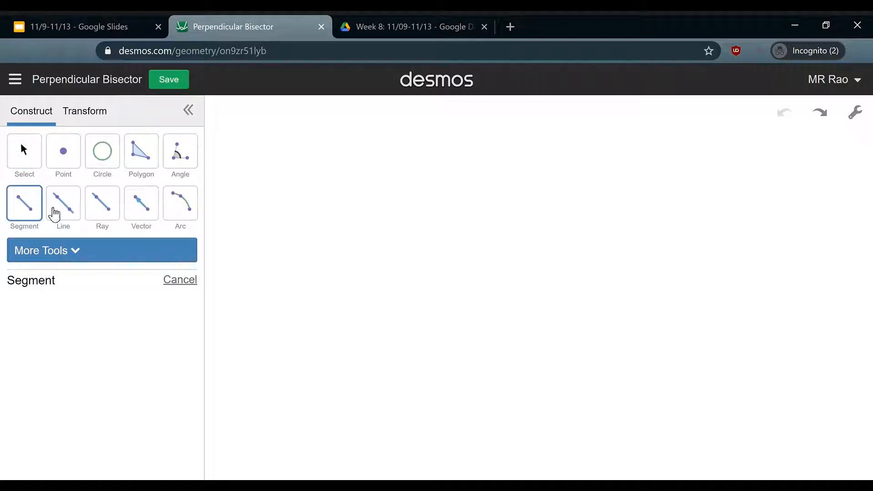
{"action": "left_click", "coordinate": [289, 222]}
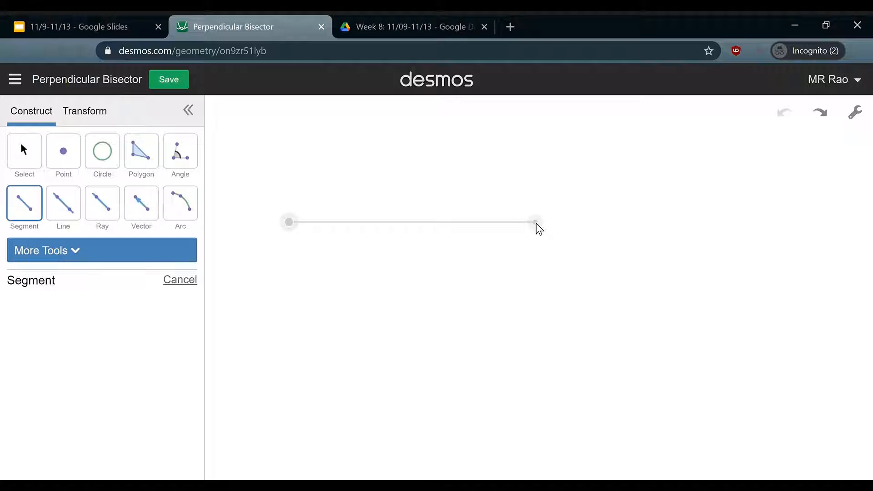
{"action": "left_click", "coordinate": [536, 223]}
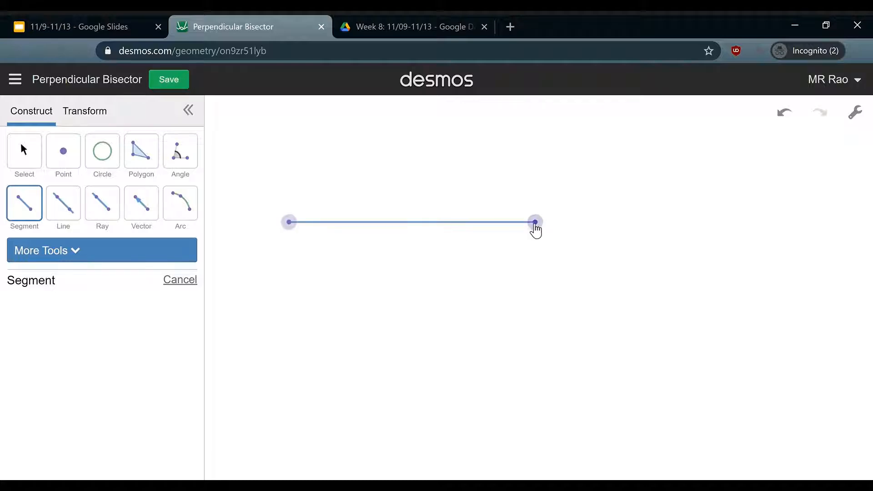
Label the segment's two endpoints A and B
{"action": "left_click", "coordinate": [27, 165]}
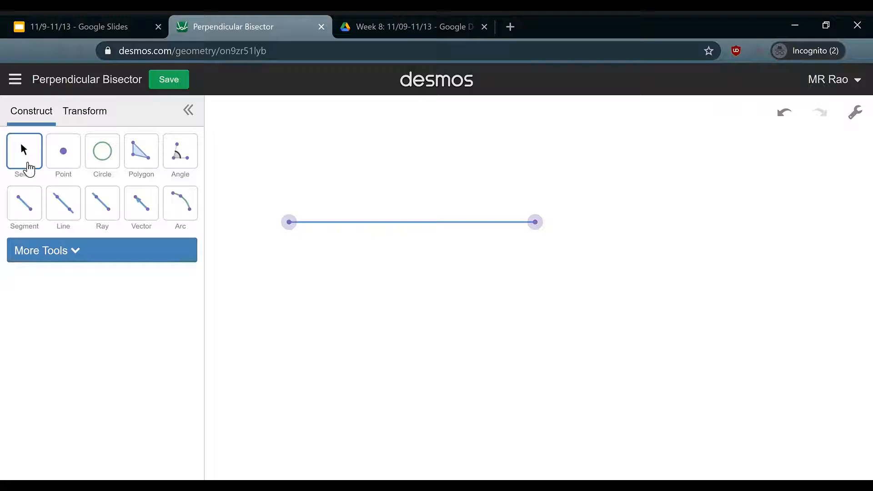
{"action": "left_click", "coordinate": [289, 224]}
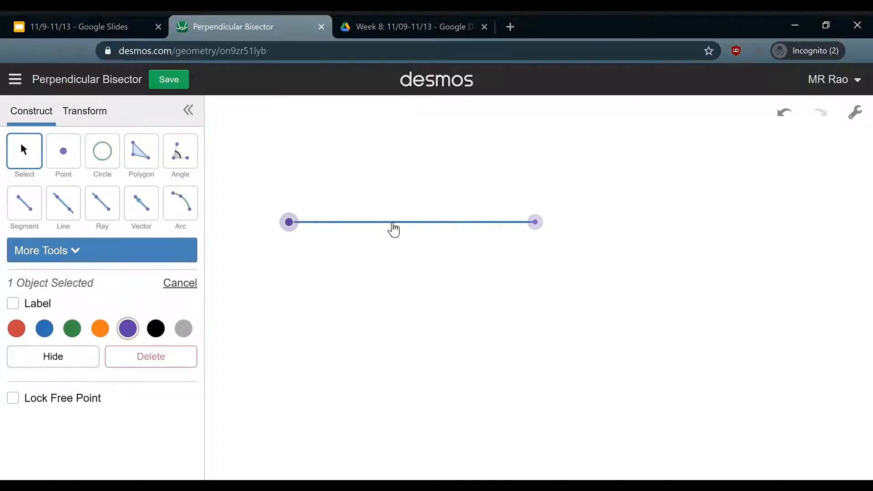
{"action": "left_click", "coordinate": [542, 226]}
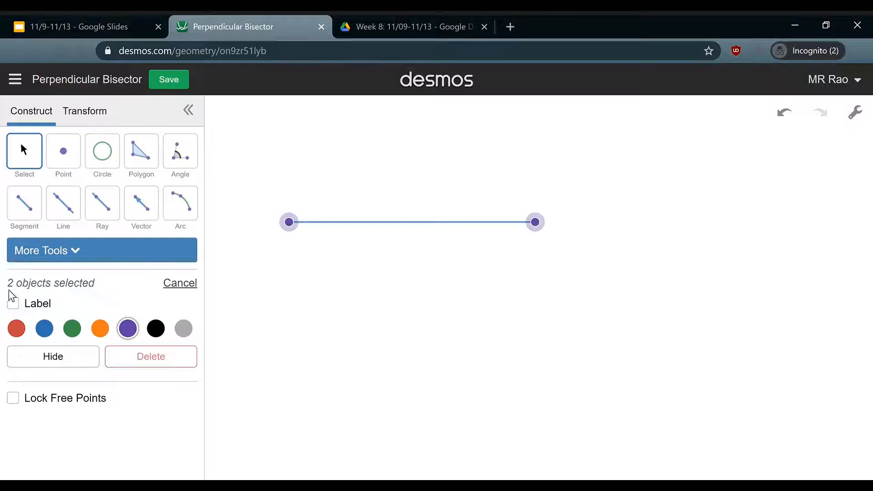
{"action": "left_click", "coordinate": [14, 304]}
{"action": "left_click", "coordinate": [55, 254]}
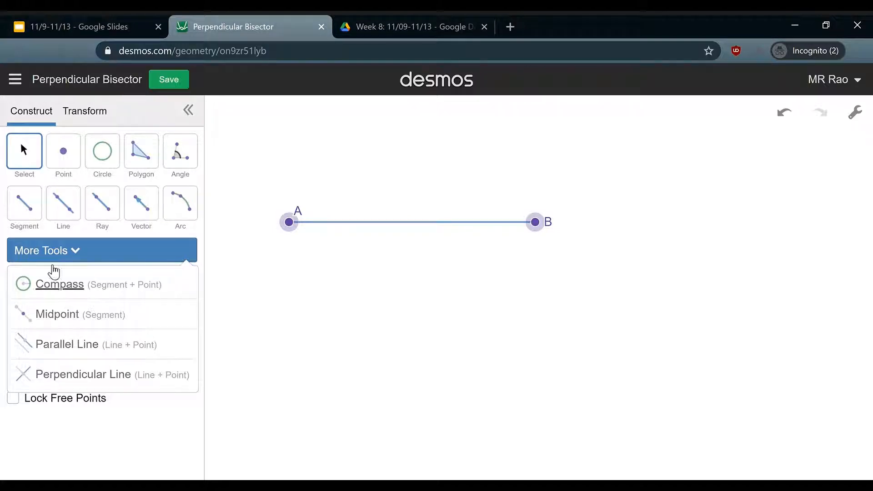
Construct the midpoint of segment AB with the Midpoint tool and show its label C
{"action": "left_click", "coordinate": [60, 316]}
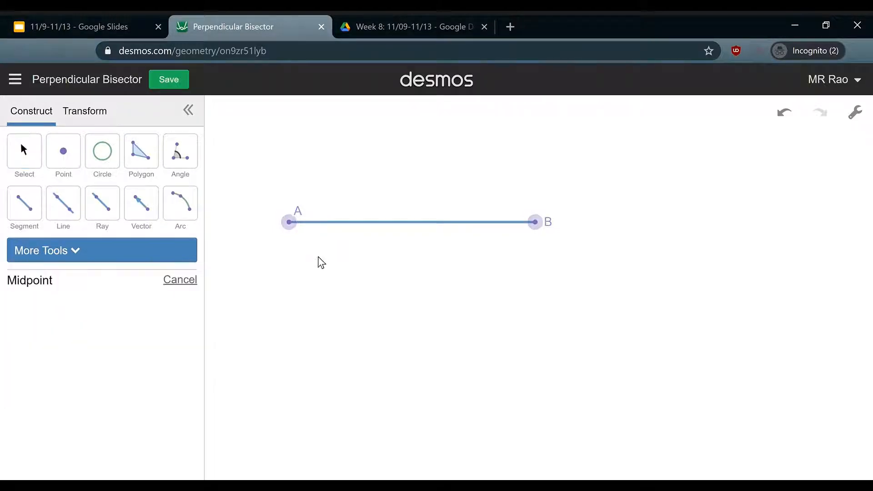
{"action": "left_click", "coordinate": [412, 231]}
{"action": "left_click", "coordinate": [61, 160]}
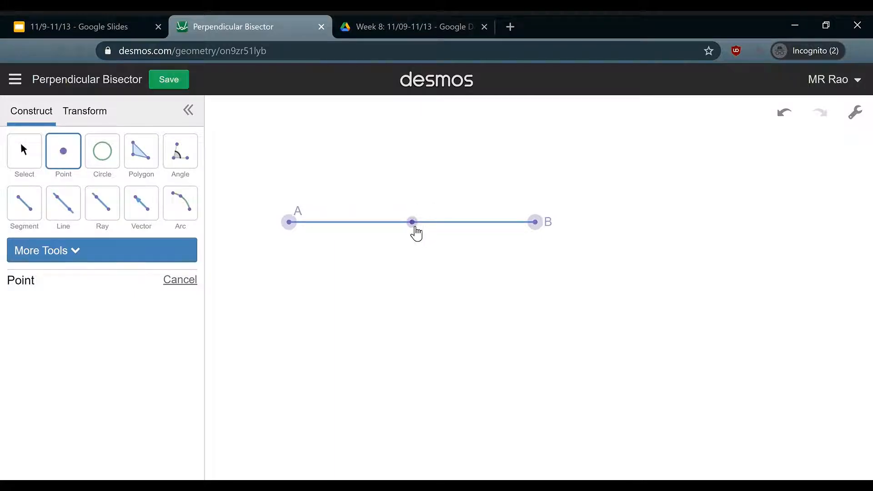
{"action": "left_click", "coordinate": [20, 162]}
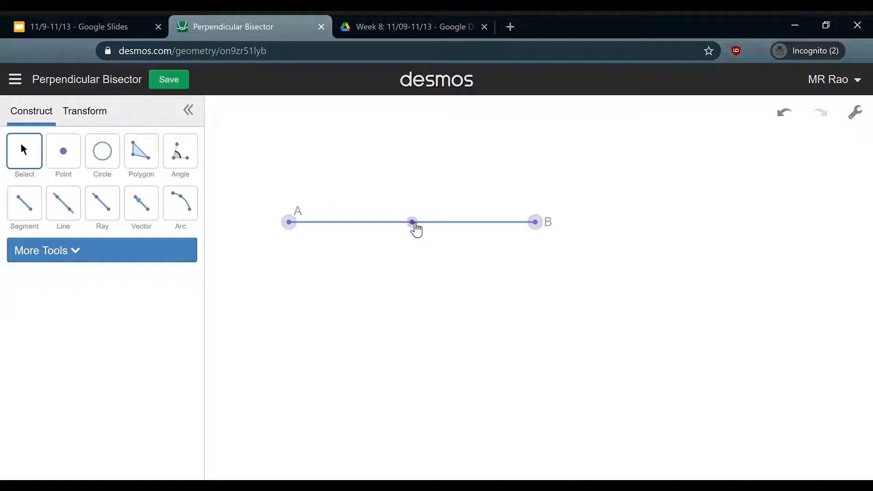
{"action": "left_click", "coordinate": [413, 225]}
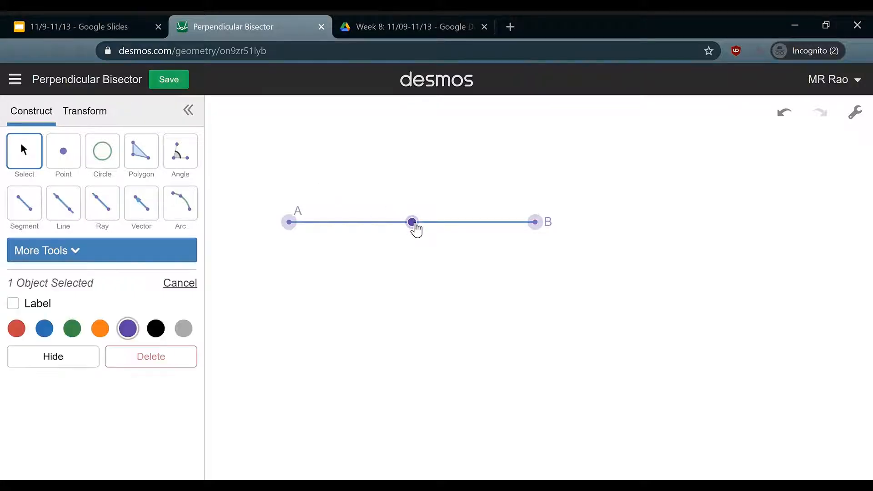
{"action": "left_click", "coordinate": [13, 305]}
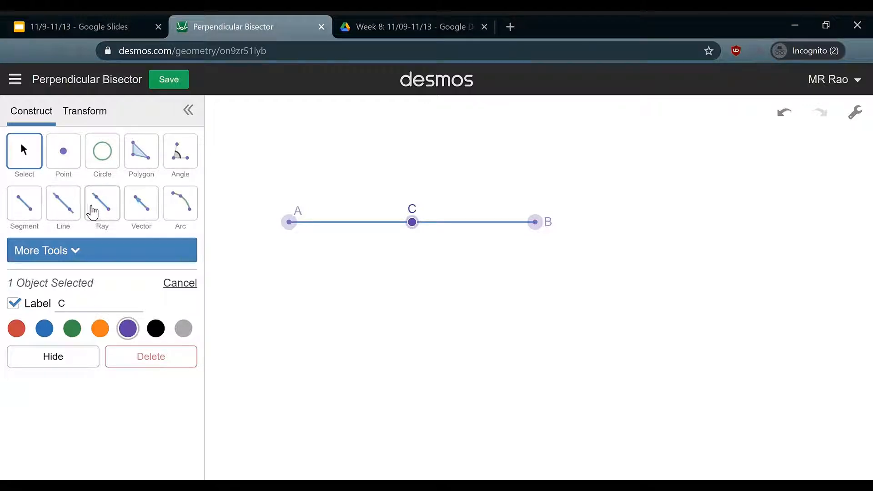
Draw three lines at different angles, each passing through midpoint C
{"action": "left_click", "coordinate": [22, 213]}
{"action": "left_click", "coordinate": [63, 205]}
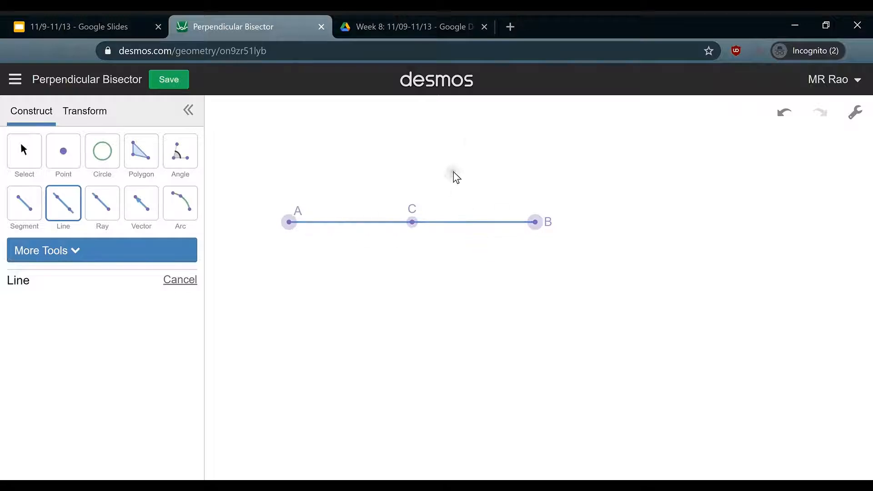
{"action": "left_click", "coordinate": [476, 127]}
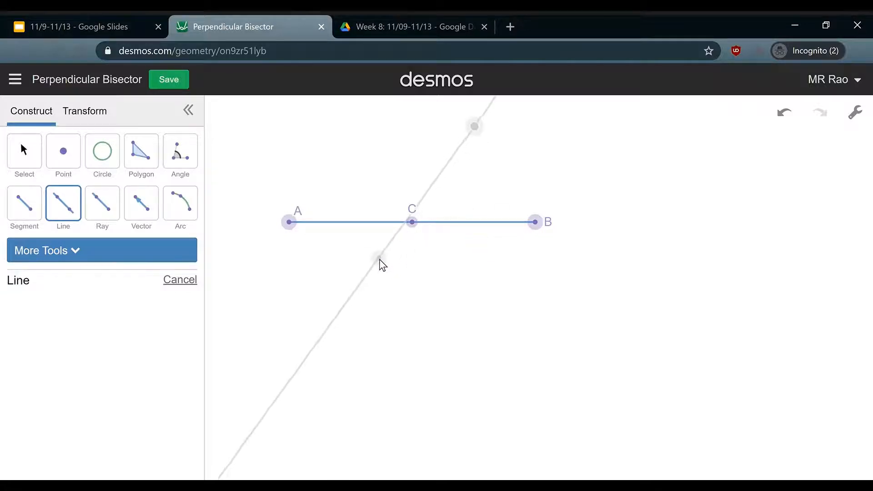
{"action": "left_click", "coordinate": [376, 279]}
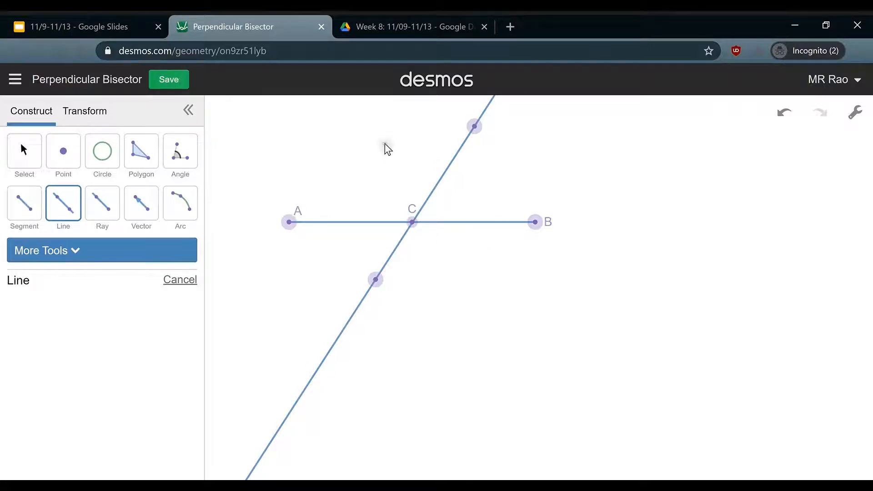
{"action": "left_click", "coordinate": [354, 120]}
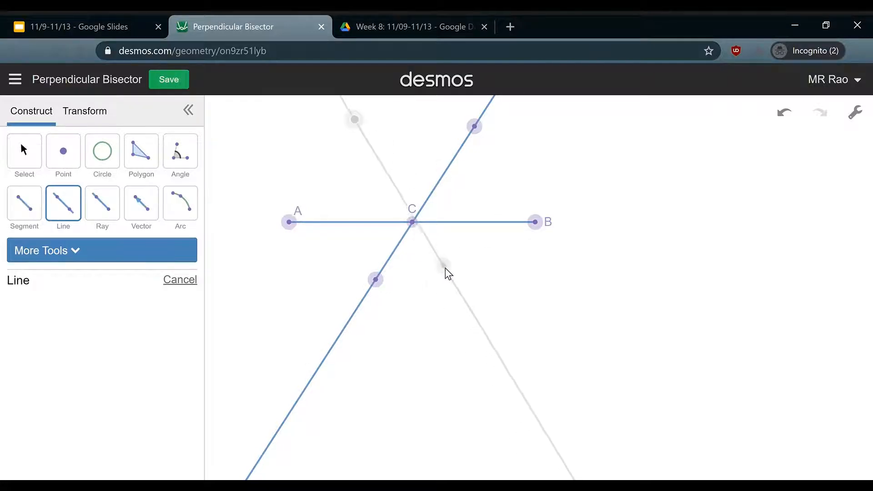
{"action": "left_click", "coordinate": [450, 288]}
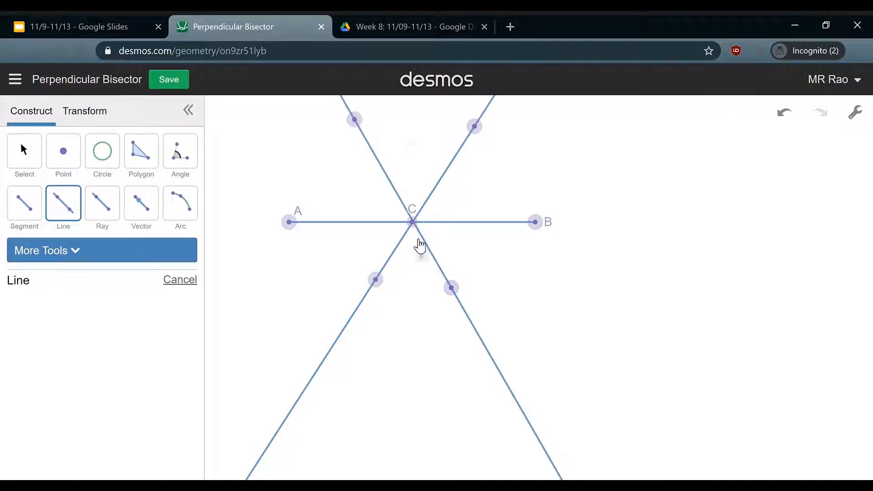
{"action": "left_click", "coordinate": [438, 105]}
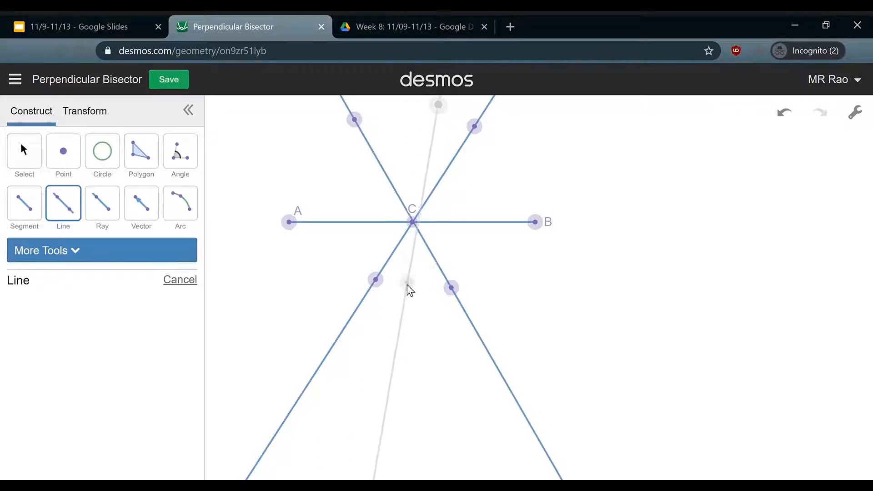
{"action": "left_click", "coordinate": [397, 293]}
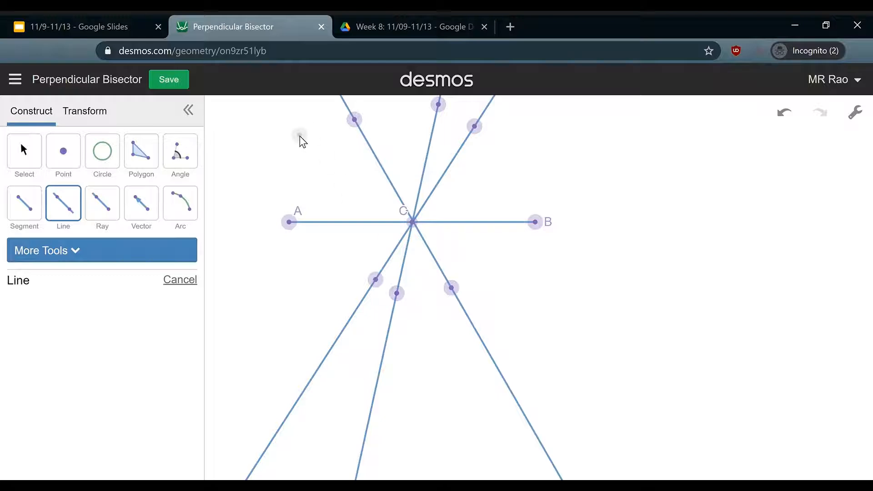
Draw four more lines through C at shallow and diagonal angles
{"action": "left_click", "coordinate": [302, 147]}
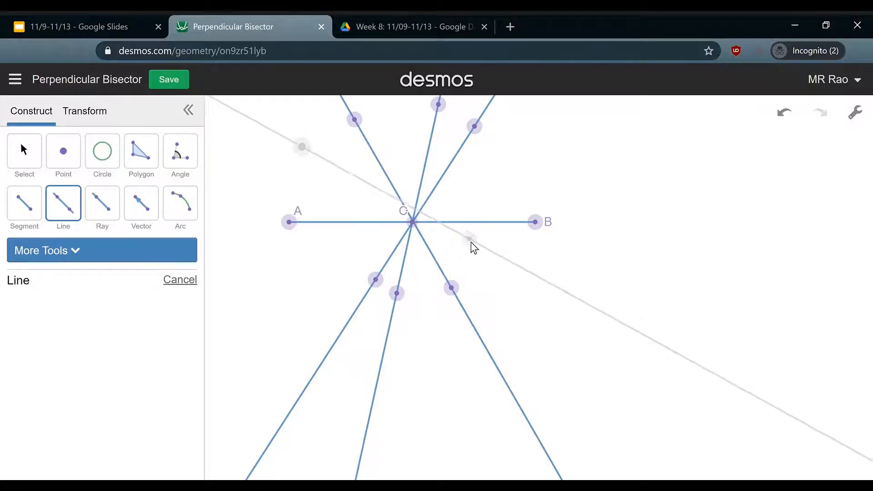
{"action": "left_click", "coordinate": [487, 271]}
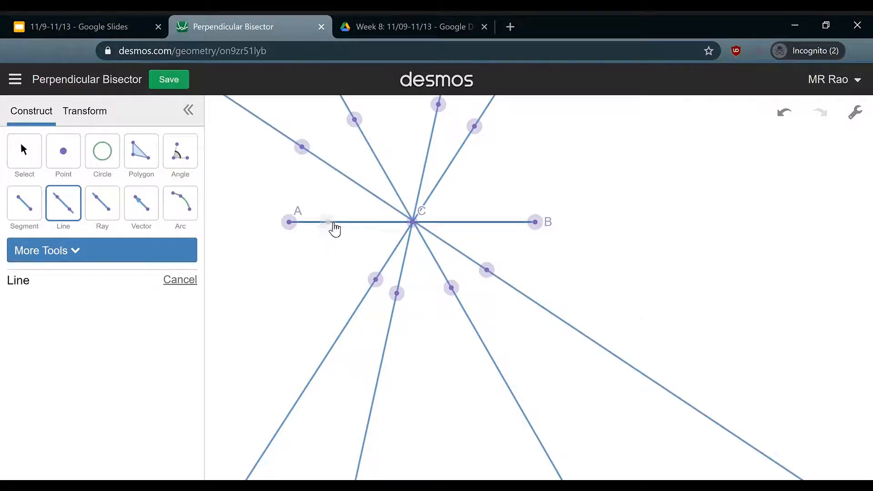
{"action": "left_click", "coordinate": [318, 199]}
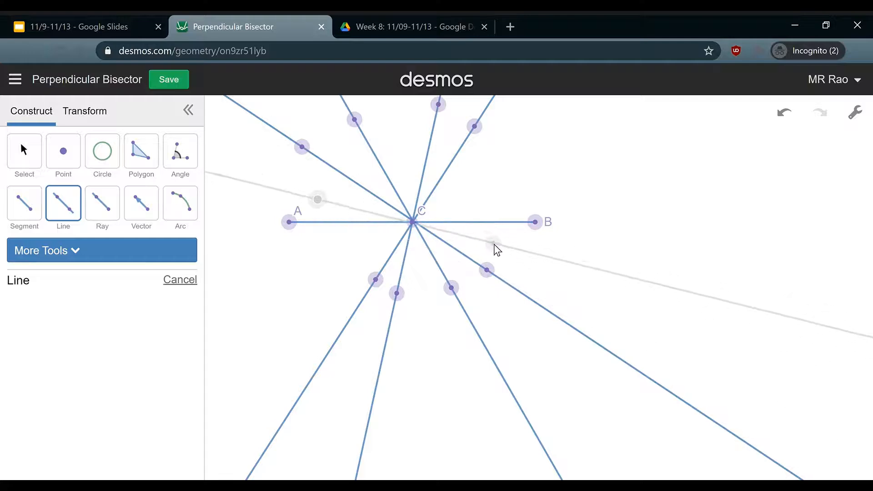
{"action": "left_click", "coordinate": [494, 244]}
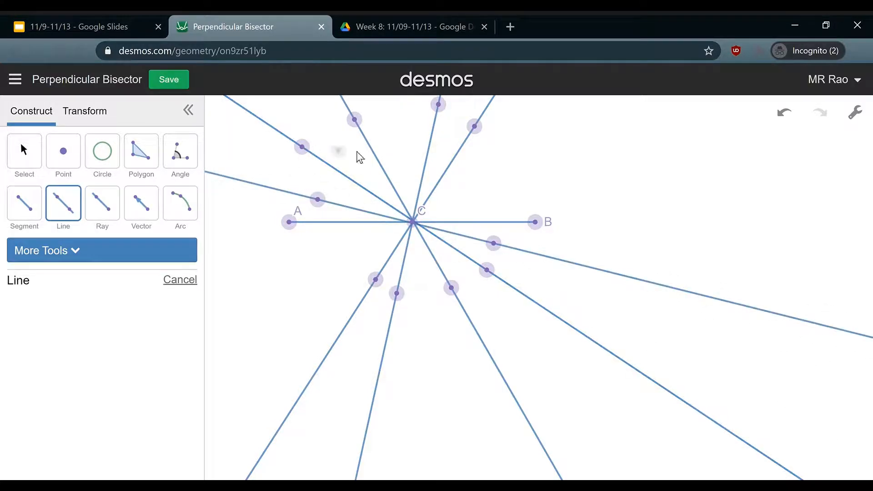
{"action": "left_click", "coordinate": [504, 146]}
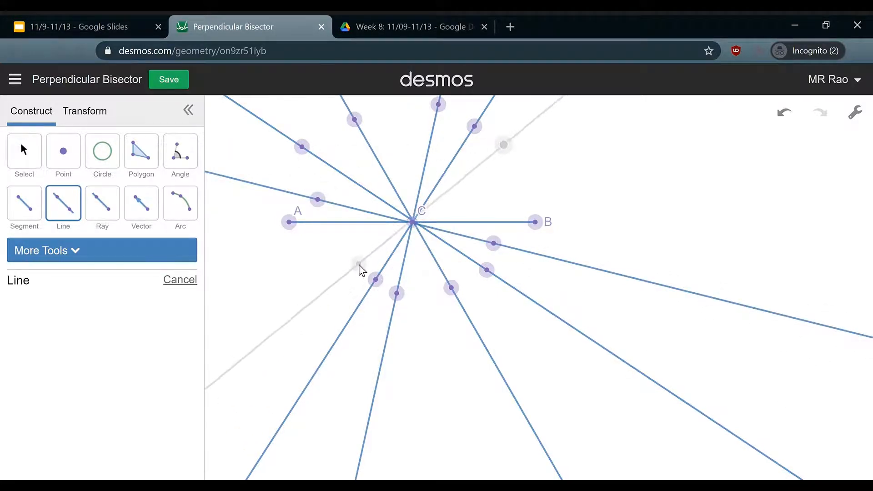
{"action": "left_click", "coordinate": [359, 265]}
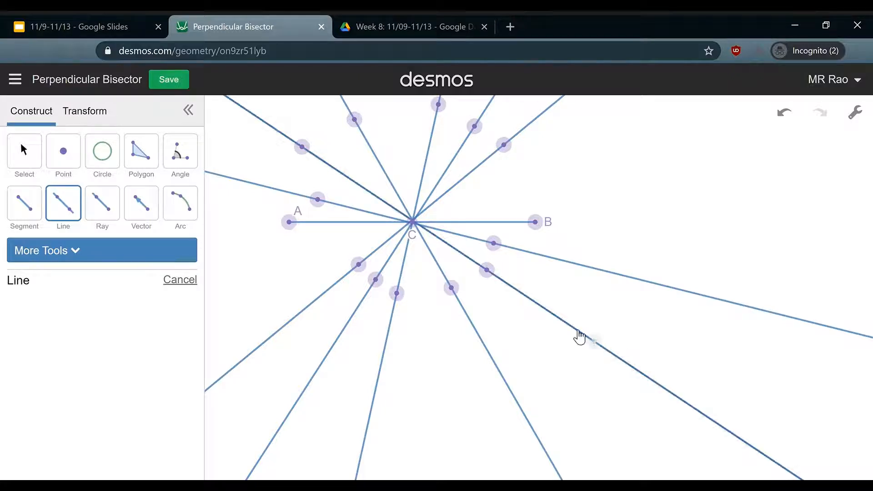
{"action": "left_click", "coordinate": [552, 165]}
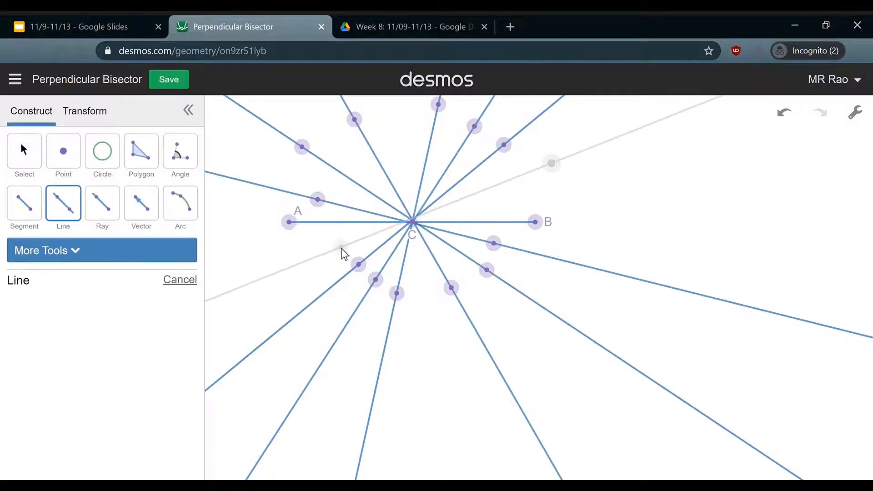
{"action": "left_click", "coordinate": [328, 258]}
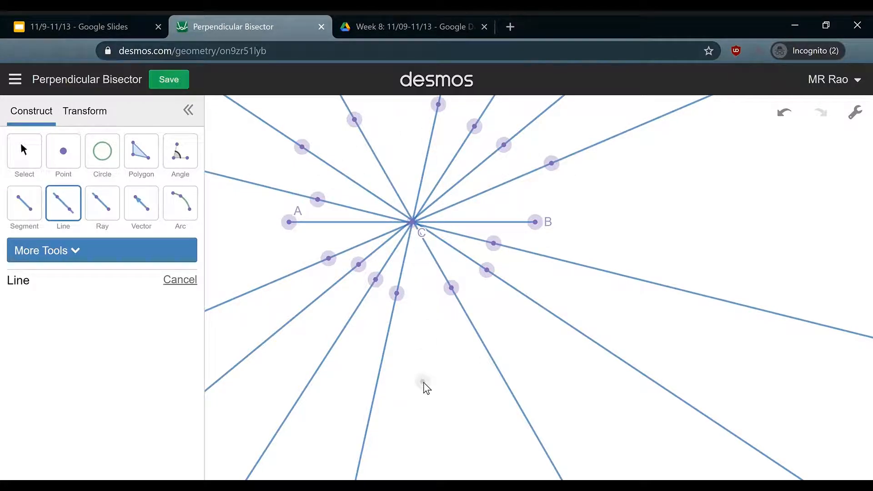
Undo the radiating lines through C, try a vertical line through C, then undo it
{"action": "key", "text": "ctrl+z"}
{"action": "key", "text": "ctrl+z"}
{"action": "key", "text": "ctrl+z"}
{"action": "key", "text": "ctrl+z"}
{"action": "key", "text": "ctrl+z"}
{"action": "key", "text": "ctrl+z"}
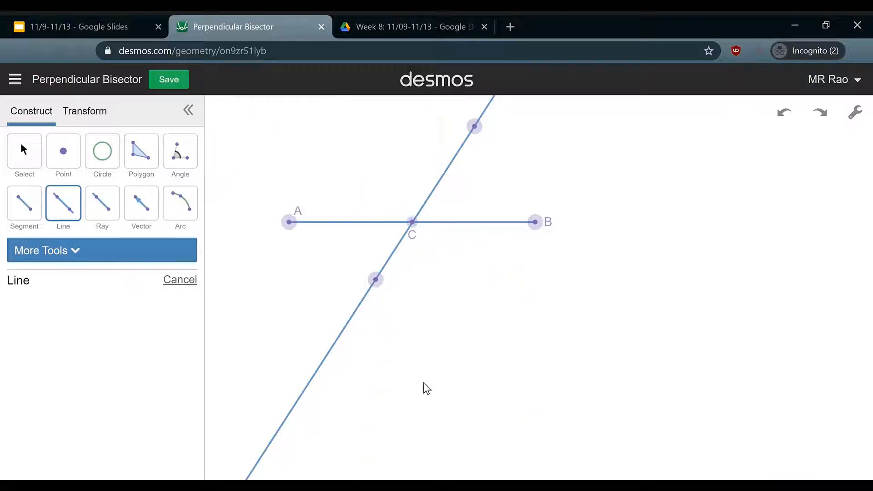
{"action": "key", "text": "ctrl+z"}
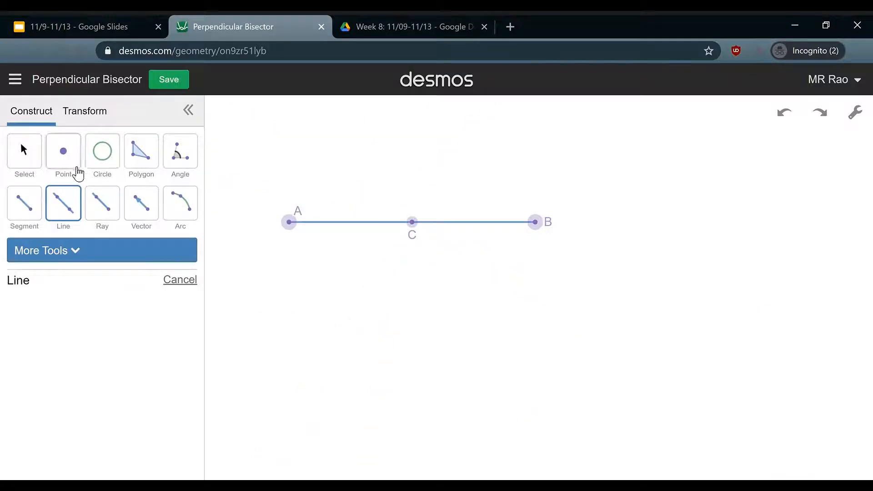
{"action": "left_click", "coordinate": [413, 121]}
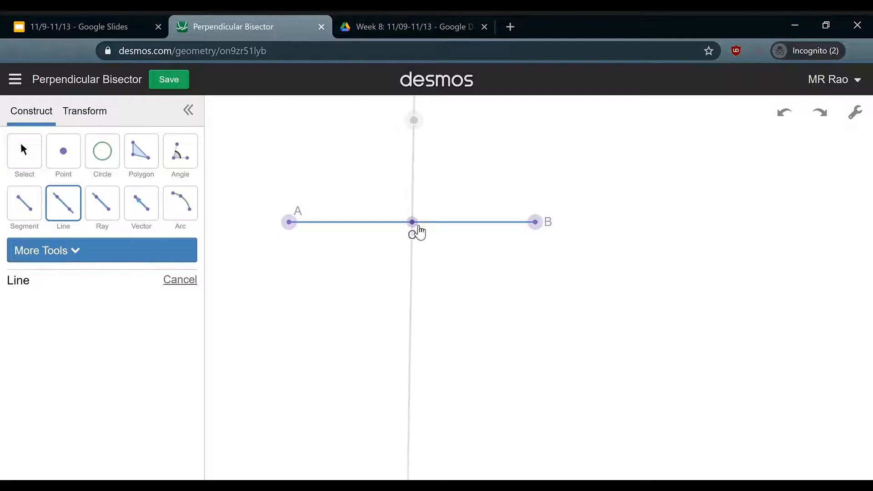
{"action": "left_click", "coordinate": [412, 338]}
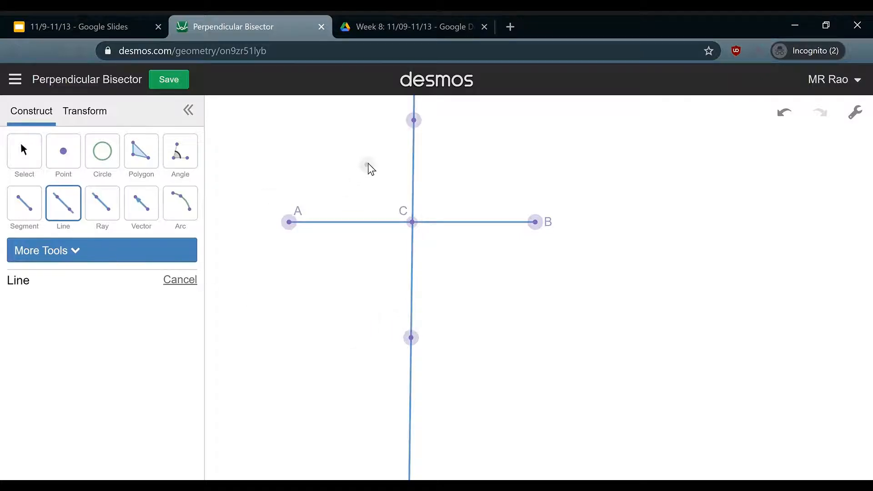
{"action": "left_click", "coordinate": [413, 221]}
{"action": "key", "text": "ctrl+z"}
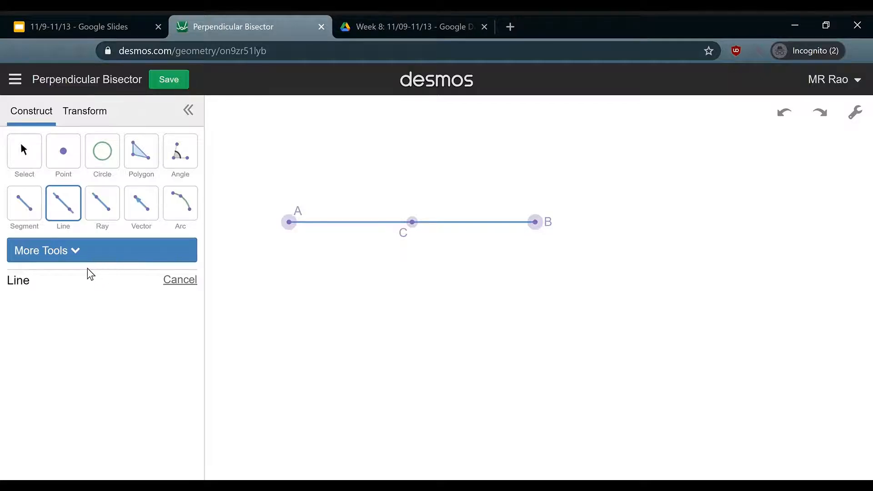
Draw a shorter segment just below AB and select it
{"action": "left_click", "coordinate": [70, 263]}
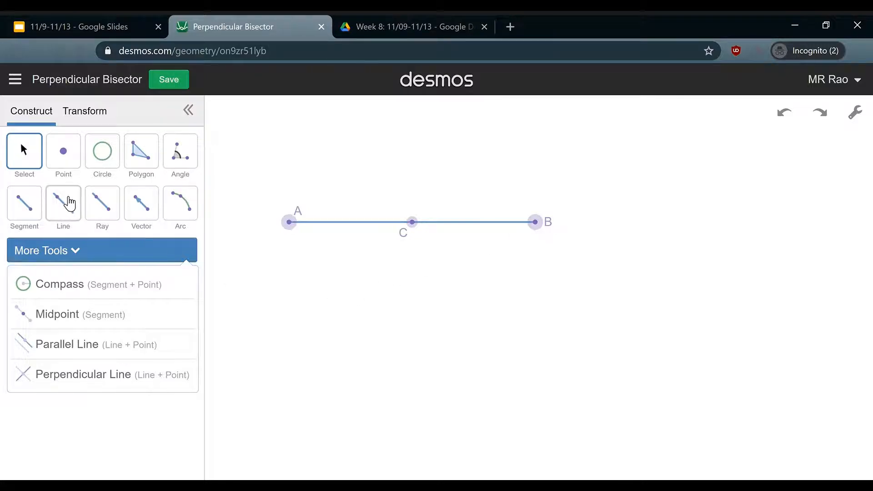
{"action": "left_click", "coordinate": [30, 217]}
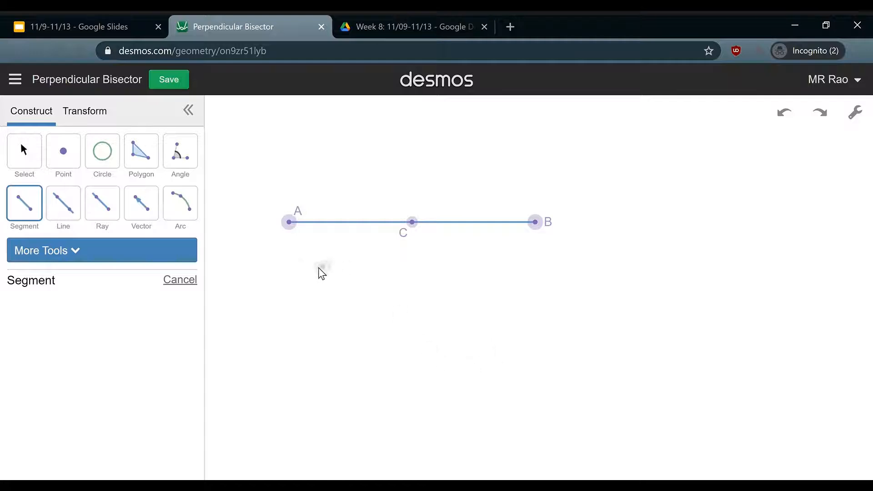
{"action": "left_click", "coordinate": [287, 276]}
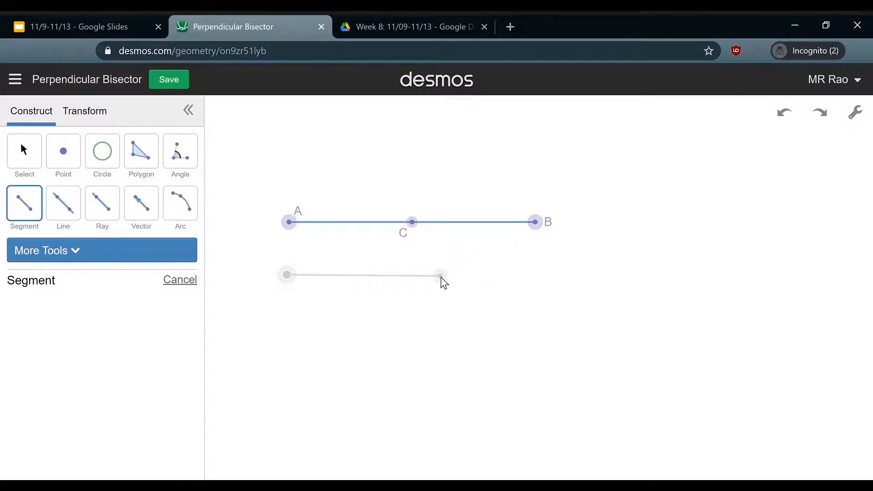
{"action": "left_click", "coordinate": [440, 277]}
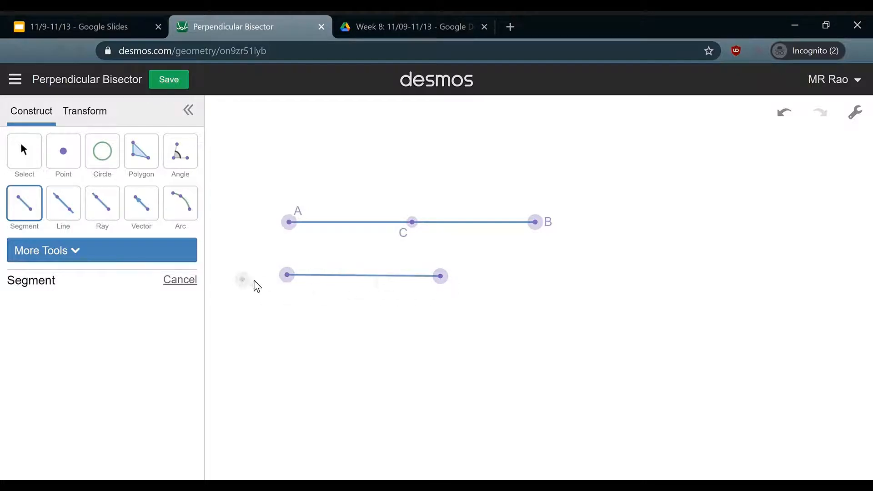
{"action": "left_click", "coordinate": [20, 154]}
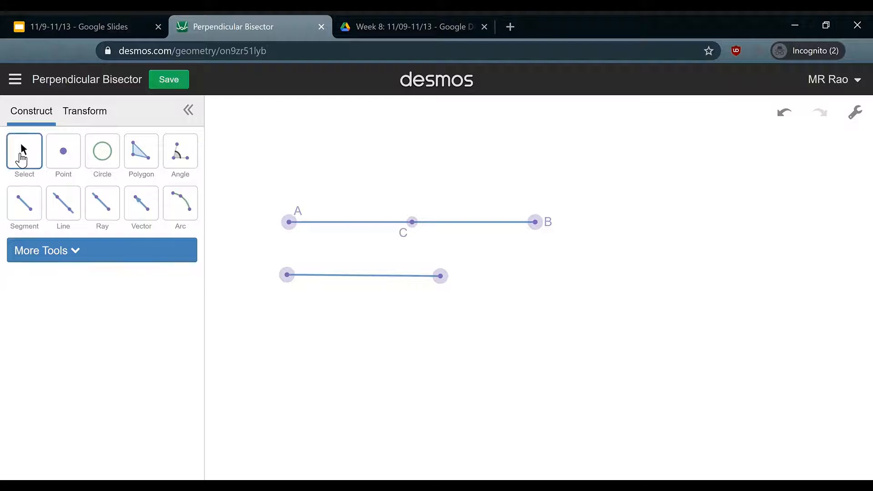
{"action": "left_click", "coordinate": [344, 276]}
Move the short segment to the lower right, then draw a compass circle at A with its length as radius
{"action": "left_click_drag", "start_coordinate": [344, 276], "coordinate": [738, 327]}
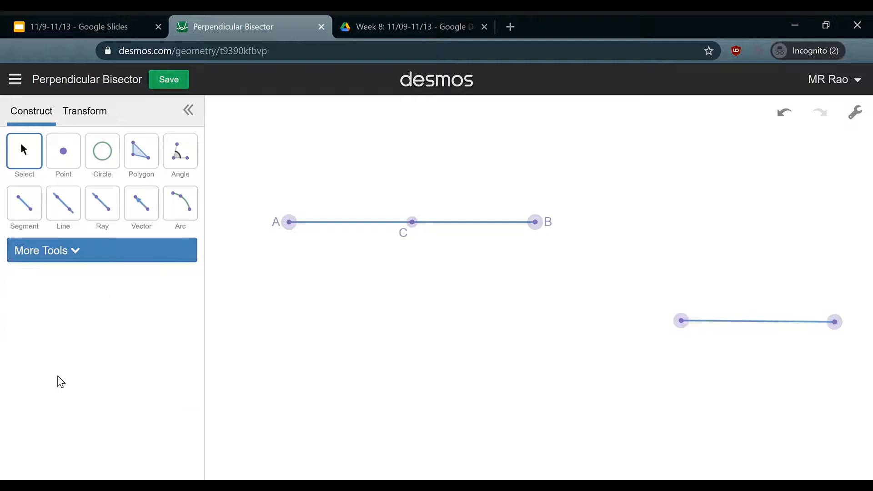
{"action": "left_click", "coordinate": [70, 258]}
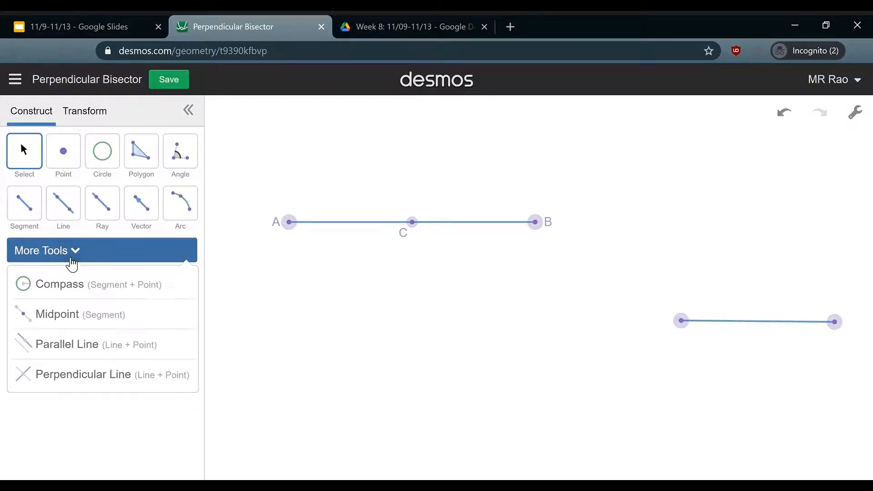
{"action": "left_click", "coordinate": [88, 287]}
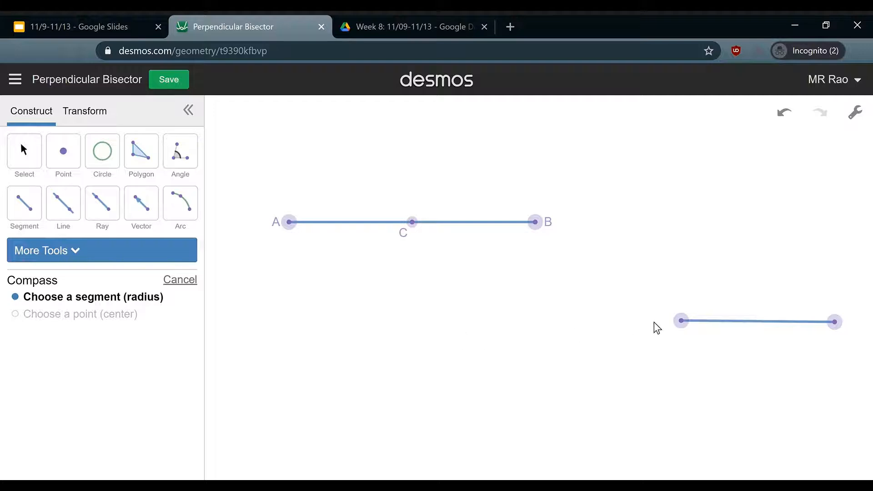
{"action": "left_click", "coordinate": [736, 327]}
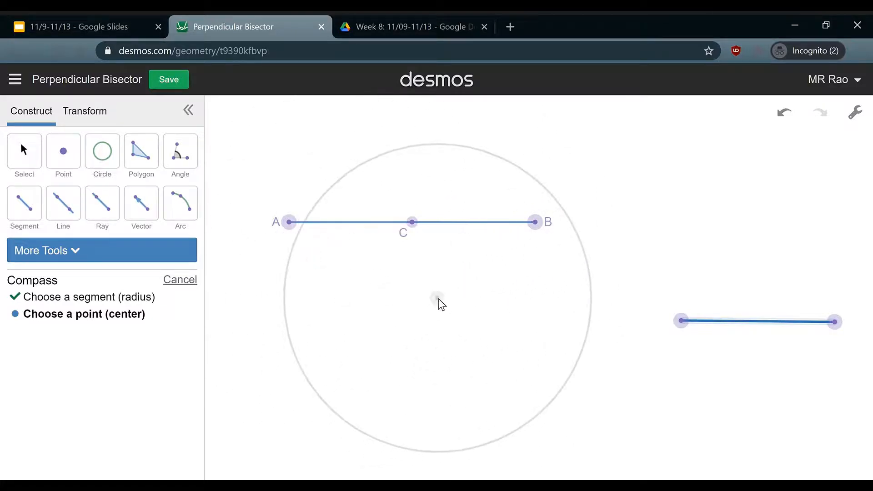
{"action": "left_click", "coordinate": [296, 225]}
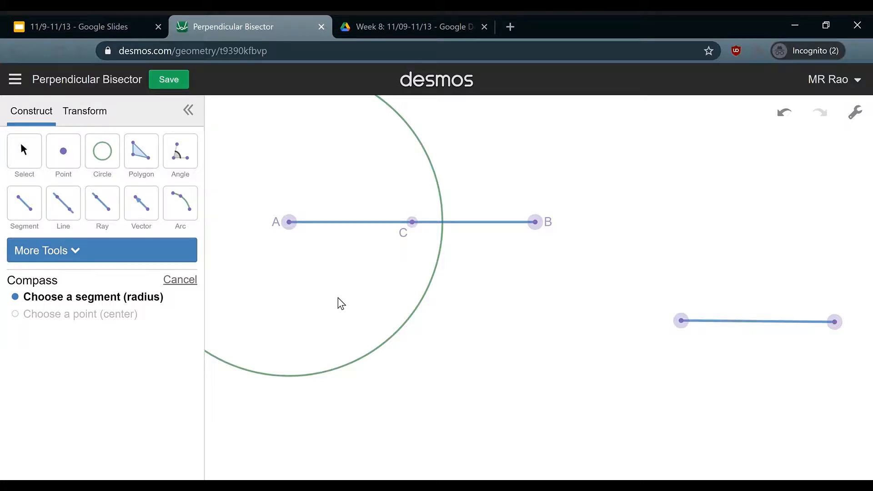
Draw a compass circle centred on B using the short segment's length as radius
{"action": "left_click", "coordinate": [750, 322]}
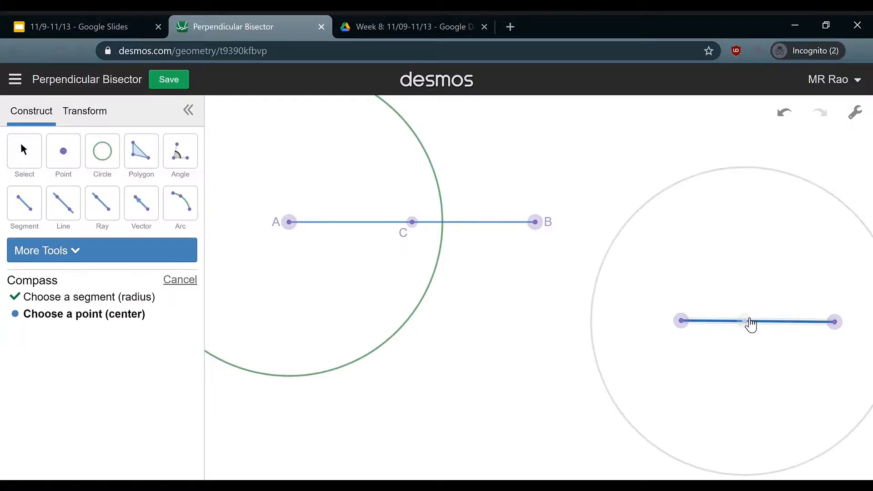
{"action": "left_click", "coordinate": [535, 222]}
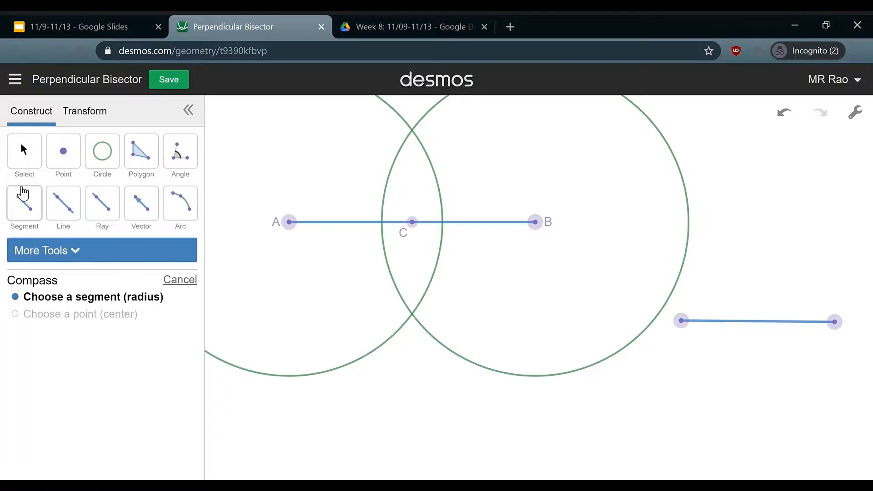
Make point A and the circle around A orange, and point B green
{"action": "left_click", "coordinate": [28, 153]}
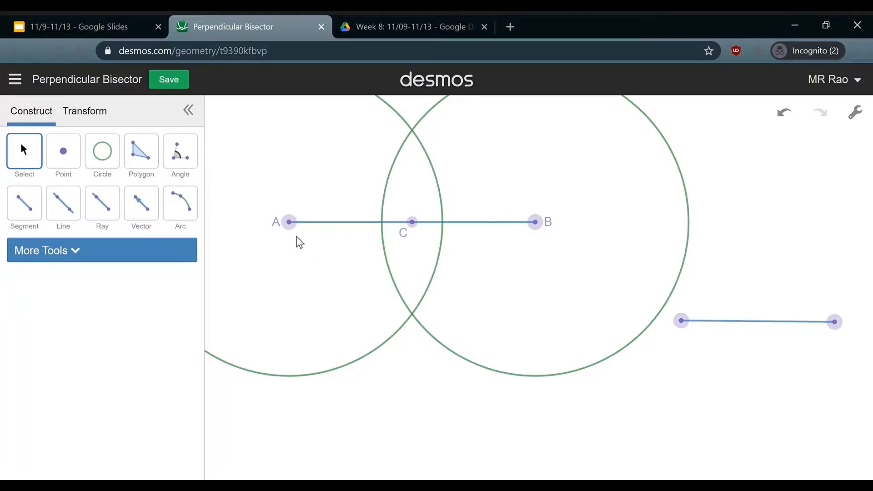
{"action": "left_click", "coordinate": [298, 226]}
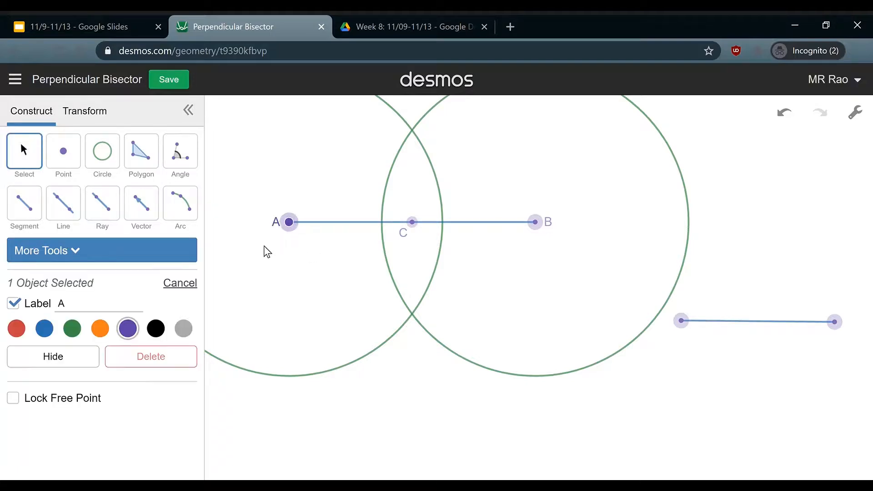
{"action": "left_click", "coordinate": [99, 335]}
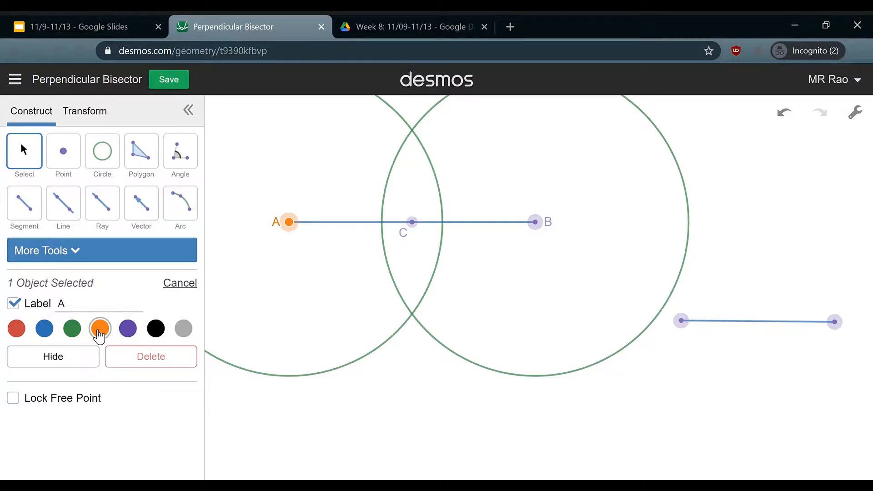
{"action": "left_click", "coordinate": [344, 366]}
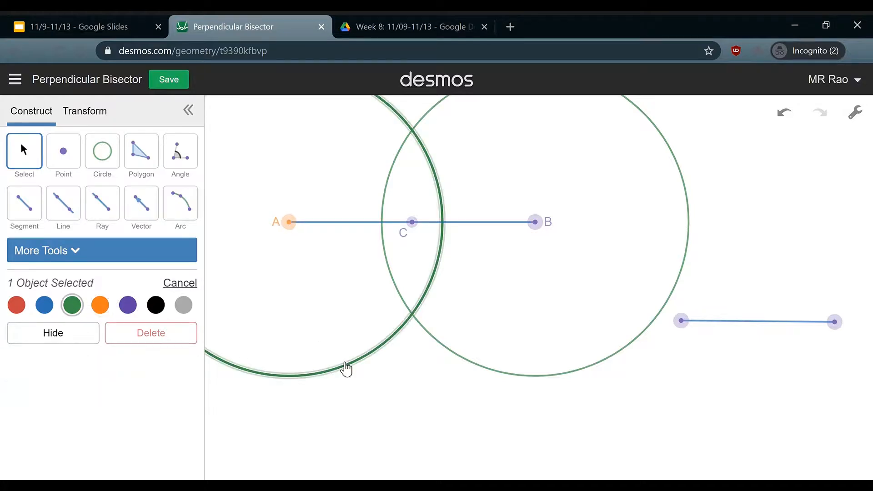
{"action": "left_click", "coordinate": [100, 307]}
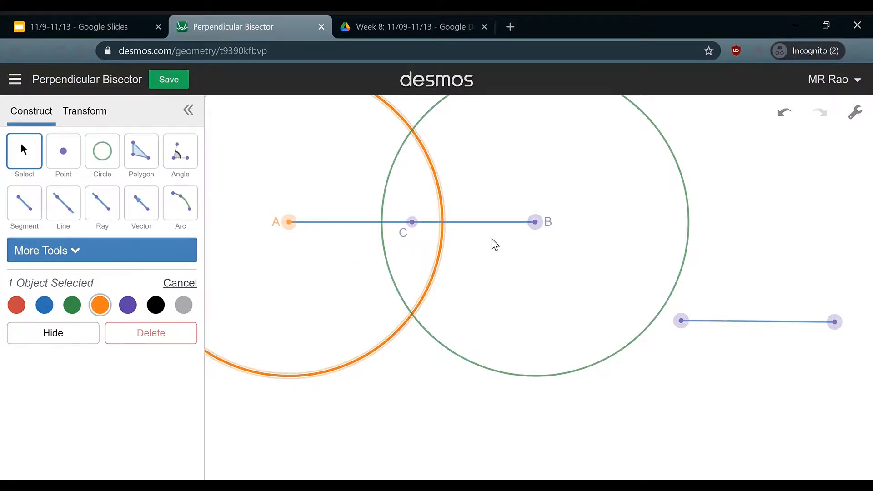
{"action": "left_click", "coordinate": [544, 234]}
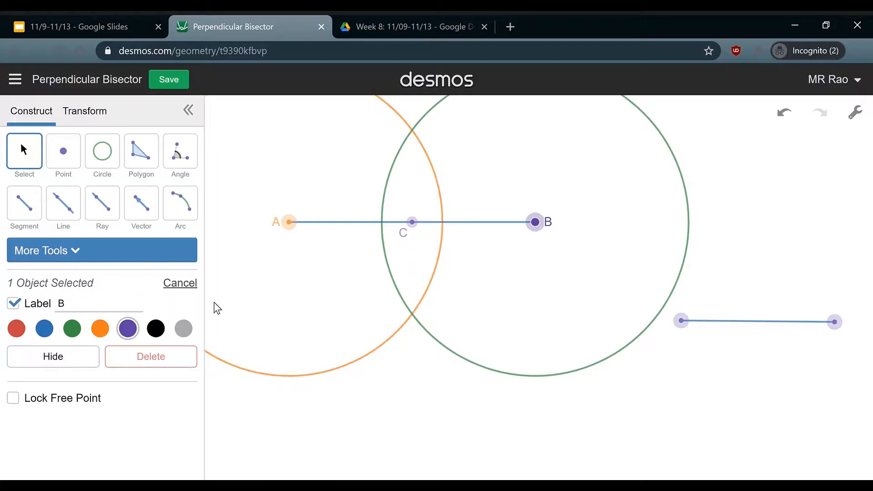
{"action": "left_click", "coordinate": [72, 330]}
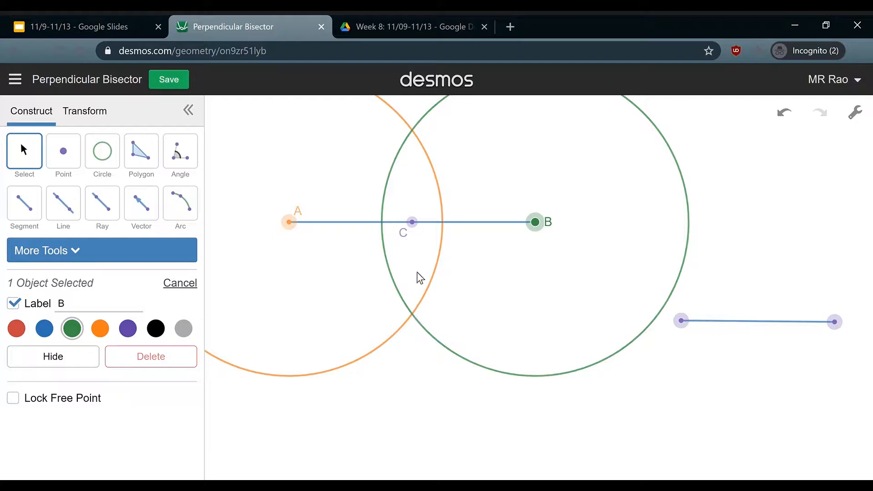
Place a point at the lower circle crossing and label both intersections D and E
{"action": "left_click", "coordinate": [69, 152]}
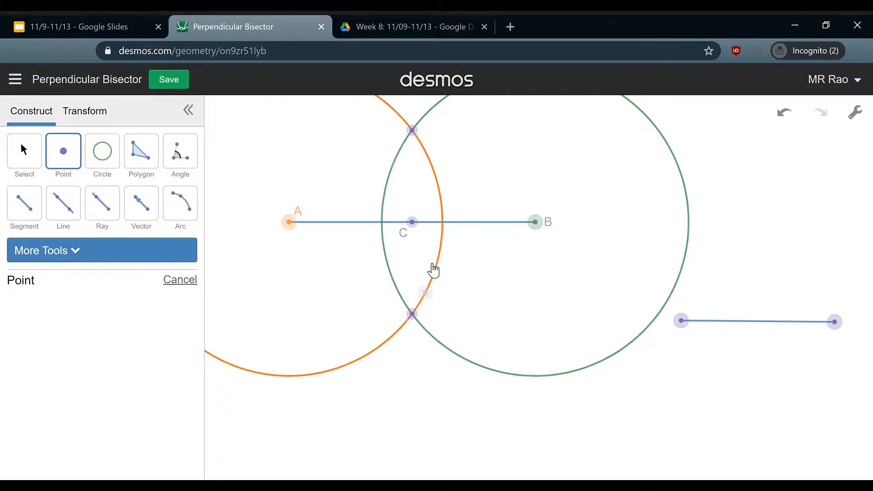
{"action": "left_click", "coordinate": [412, 315]}
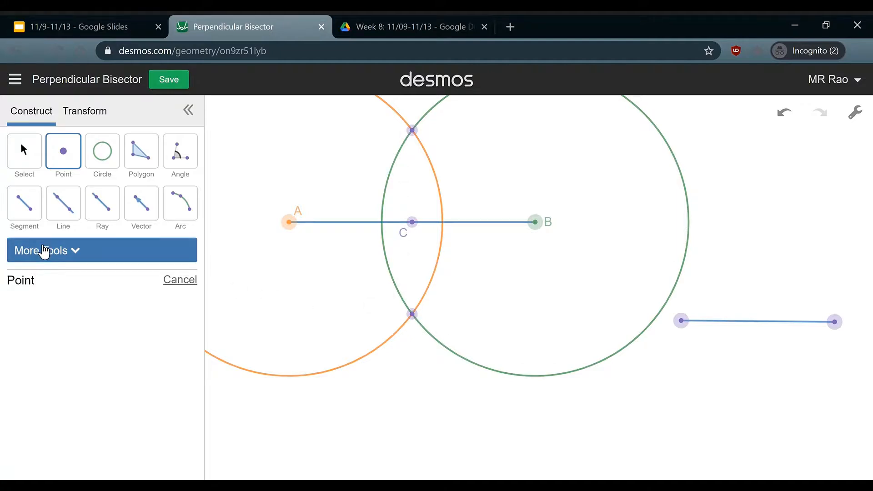
{"action": "left_click", "coordinate": [29, 152]}
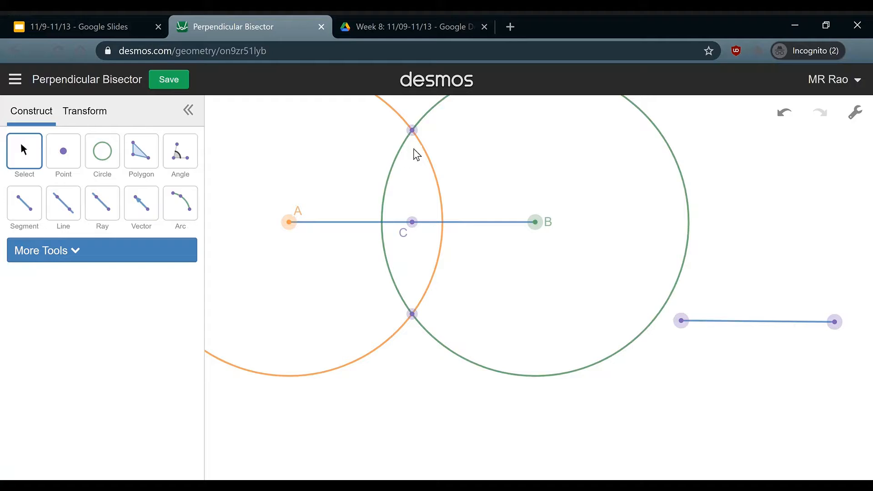
{"action": "left_click", "coordinate": [413, 133]}
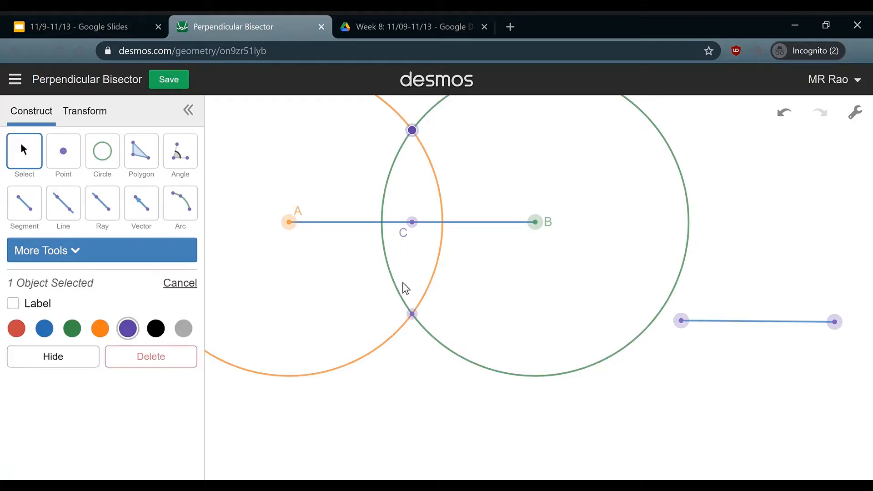
{"action": "left_click", "coordinate": [412, 315]}
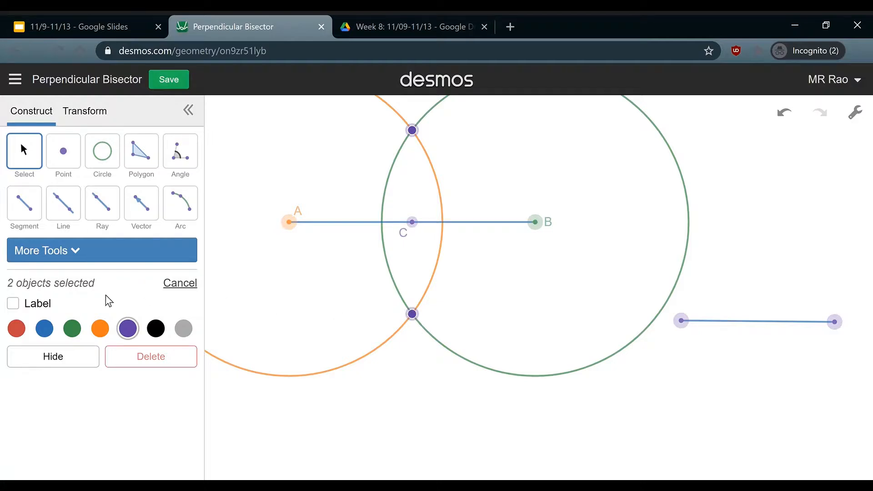
{"action": "left_click", "coordinate": [18, 303]}
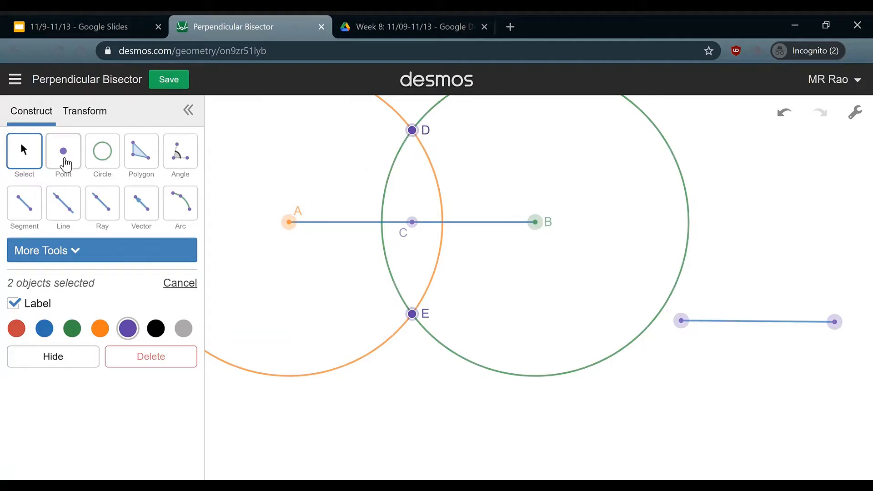
Drag point A to test the construction, then undo the move
{"action": "left_click", "coordinate": [37, 210]}
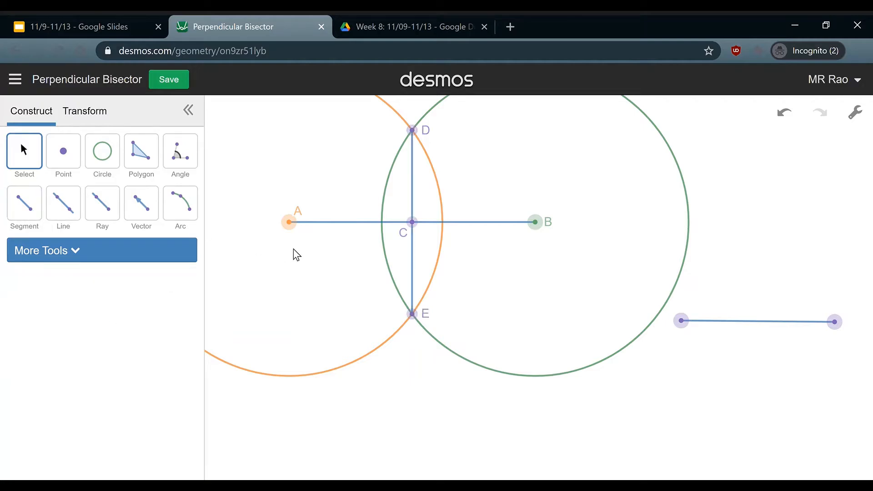
{"action": "left_click_drag", "start_coordinate": [293, 223], "coordinate": [321, 217]}
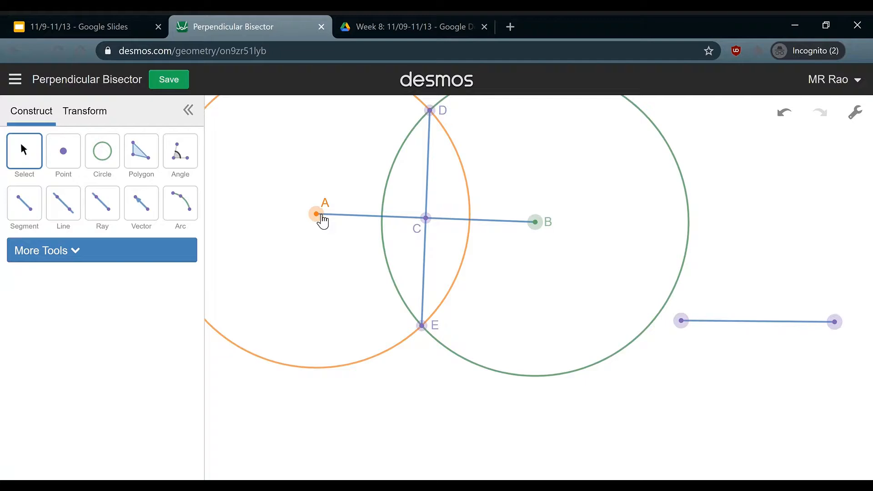
{"action": "key", "text": "ctrl+z"}
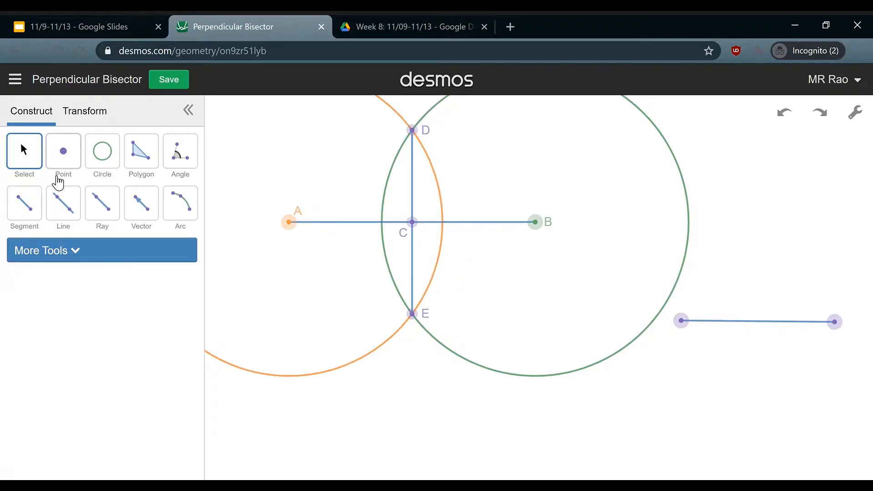
Draw segments AD and BD joining A and B to point D
{"action": "left_click", "coordinate": [19, 210]}
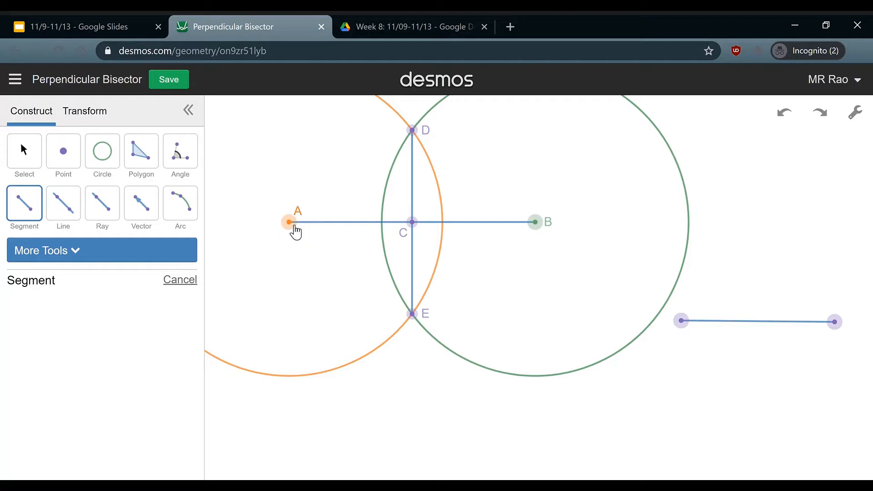
{"action": "left_click", "coordinate": [293, 224]}
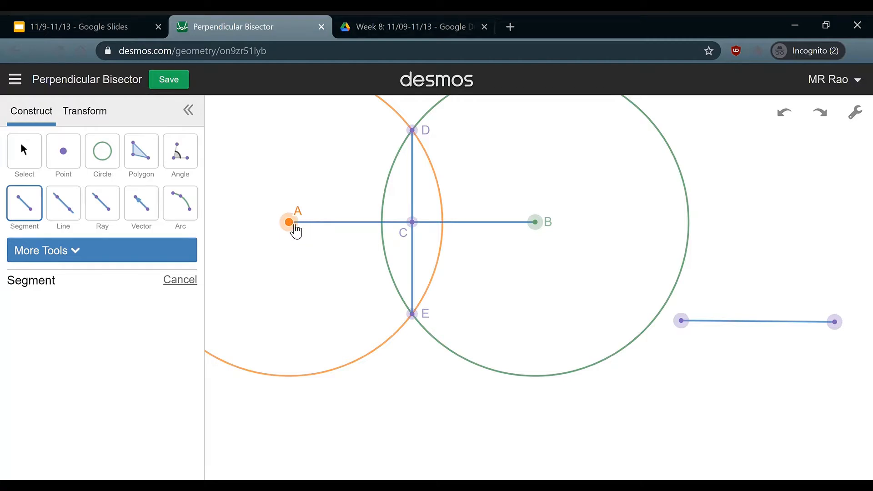
{"action": "left_click", "coordinate": [412, 132]}
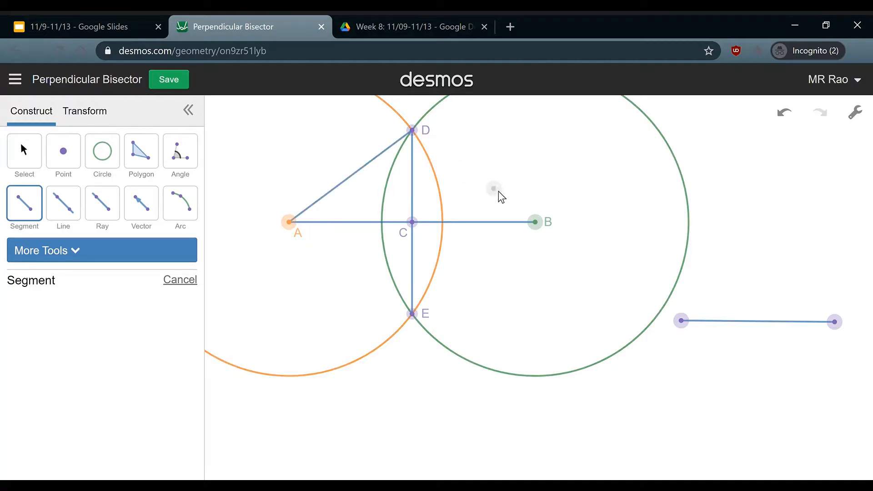
{"action": "left_click", "coordinate": [535, 222]}
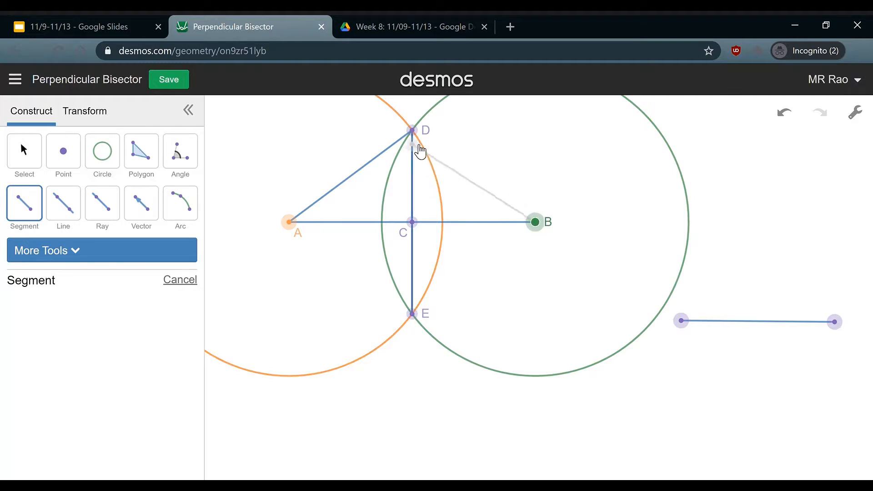
{"action": "left_click", "coordinate": [420, 129]}
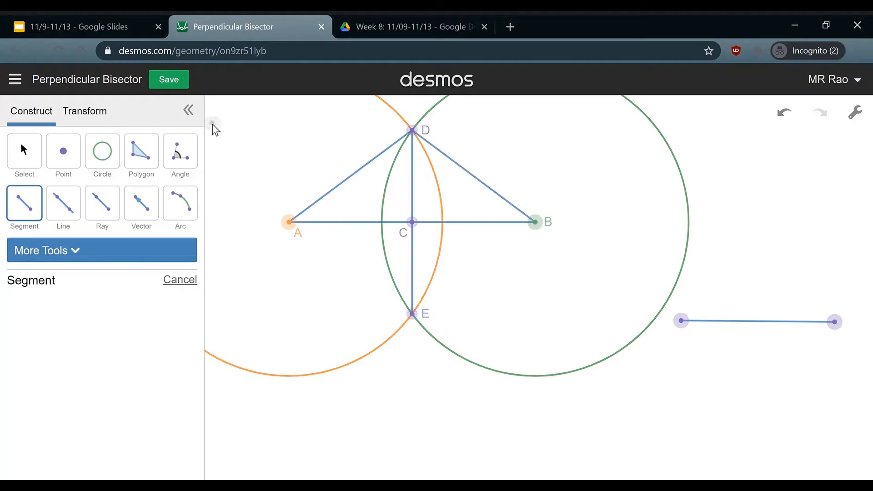
{"action": "left_click", "coordinate": [26, 163]}
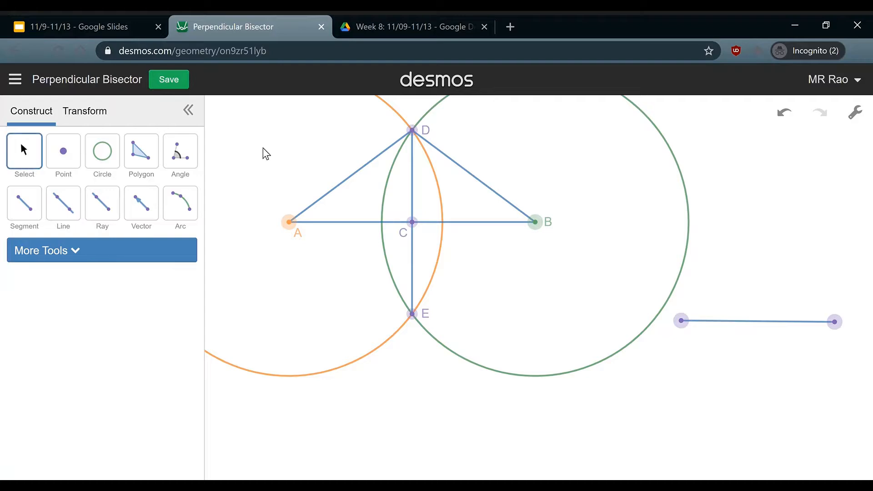
Label segments AD and BD with their lengths, both showing 4.37
{"action": "left_click", "coordinate": [348, 175]}
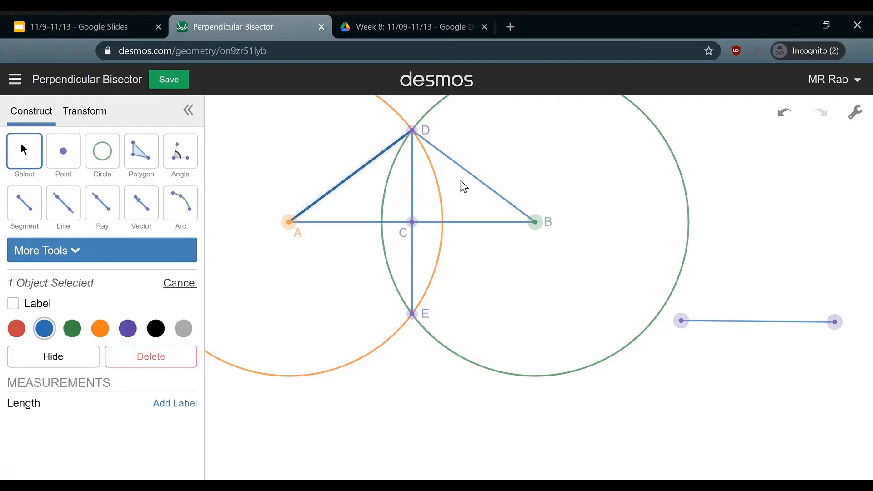
{"action": "left_click", "coordinate": [491, 188]}
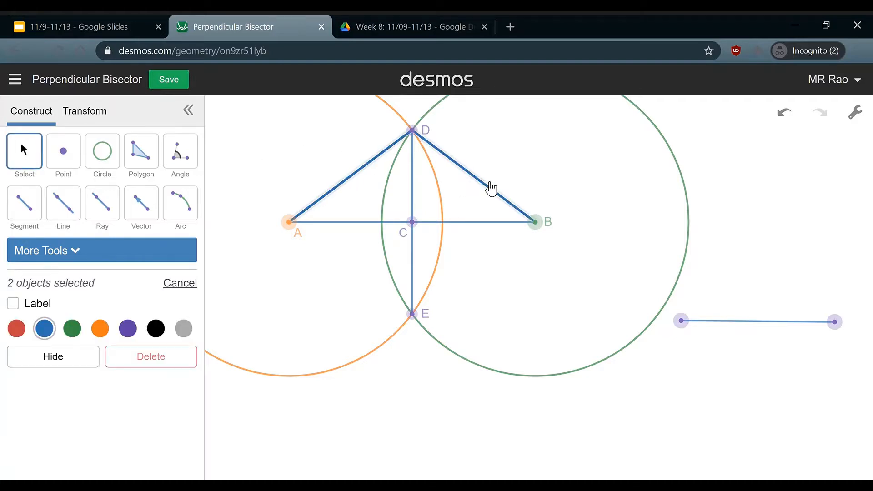
{"action": "left_click", "coordinate": [14, 304]}
Undo the length labels and segments BD and DE
{"action": "left_click", "coordinate": [418, 247]}
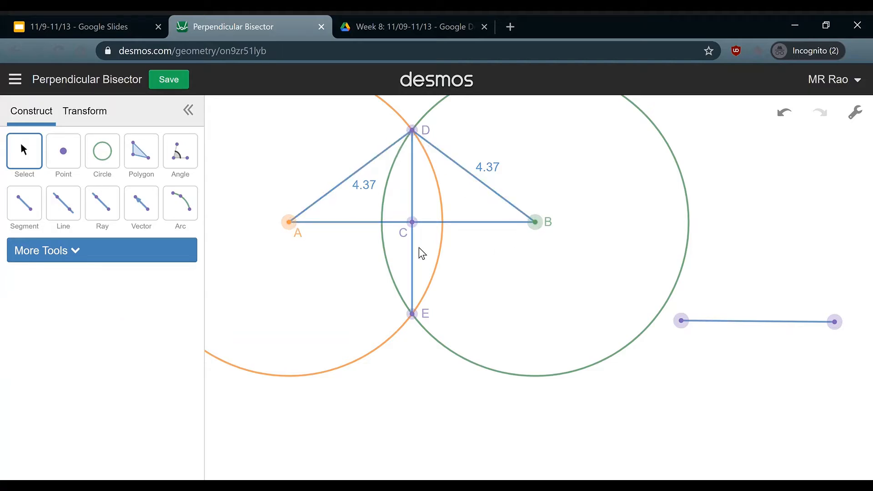
{"action": "key", "text": "ctrl+z"}
{"action": "key", "text": "ctrl+z"}
{"action": "key", "text": "ctrl+z"}
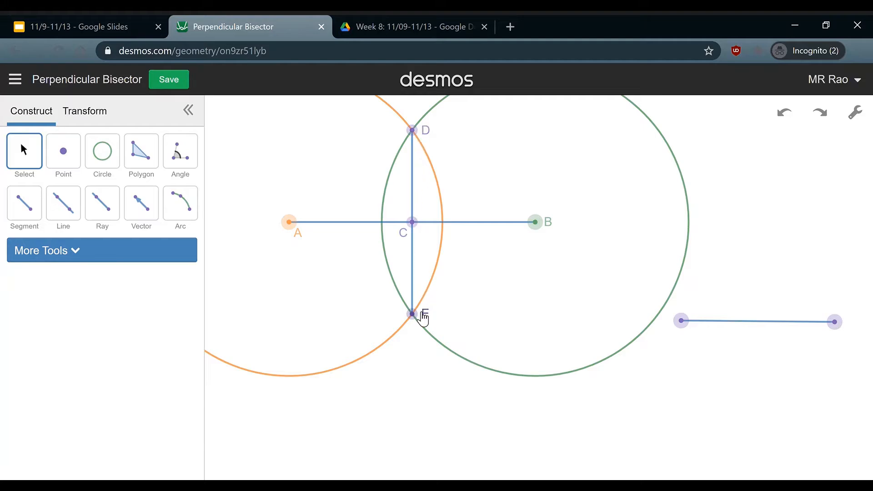
{"action": "key", "text": "ctrl+z"}
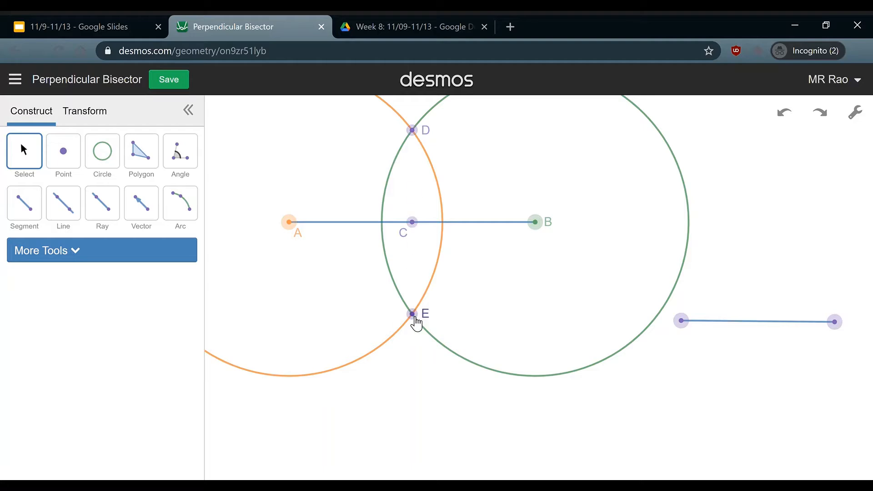
Draw segment DE from point D through C to point E
{"action": "left_click", "coordinate": [30, 203]}
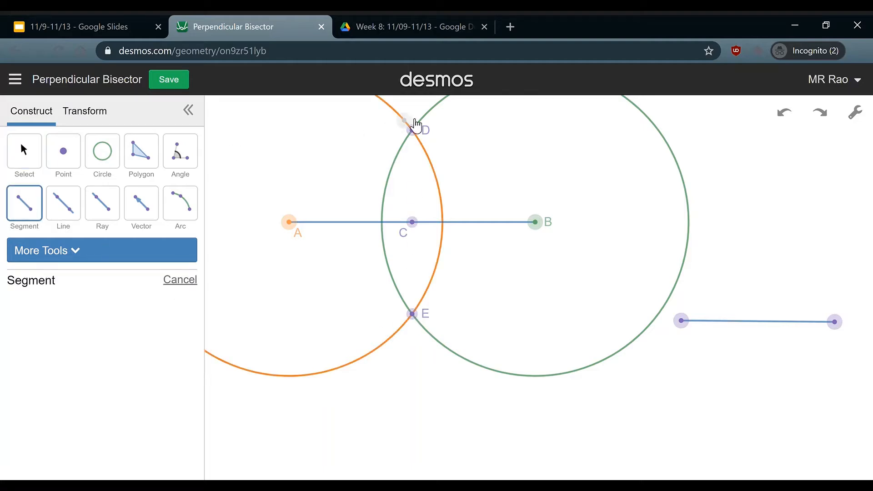
{"action": "left_click", "coordinate": [413, 131]}
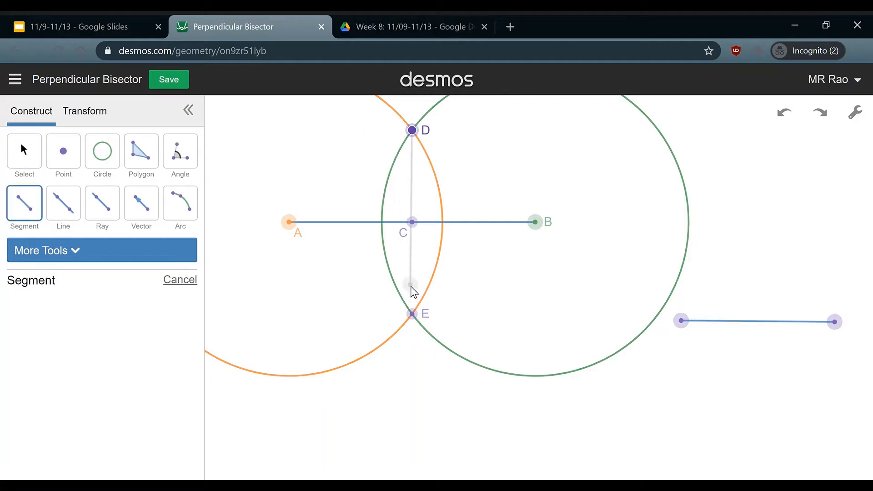
{"action": "left_click", "coordinate": [412, 314]}
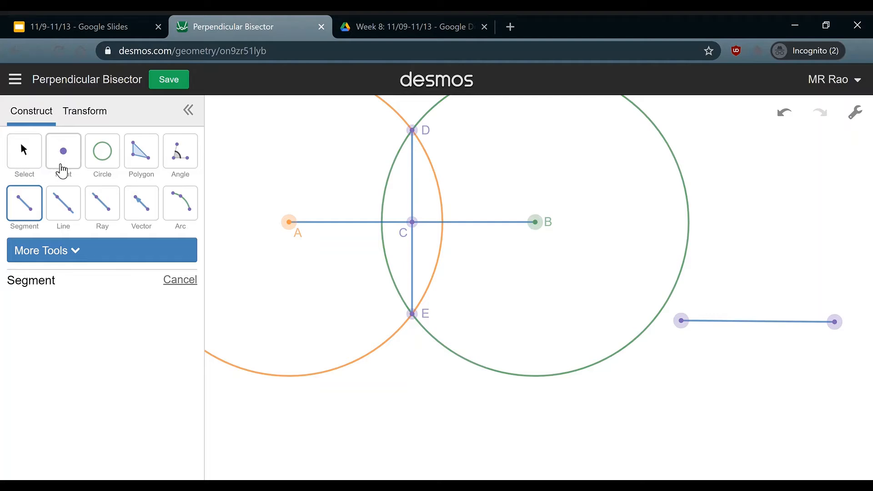
Measure angles DCB and DCA at vertex C, each reading 90°
{"action": "left_click", "coordinate": [175, 161]}
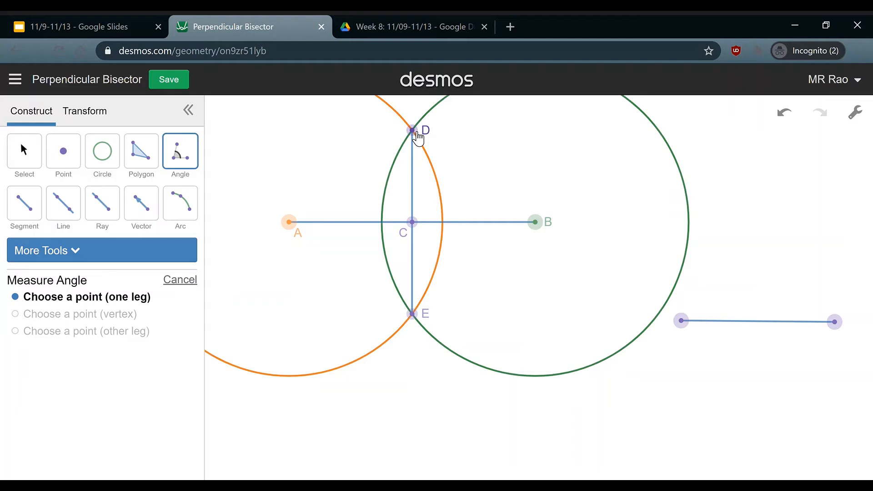
{"action": "left_click", "coordinate": [413, 131]}
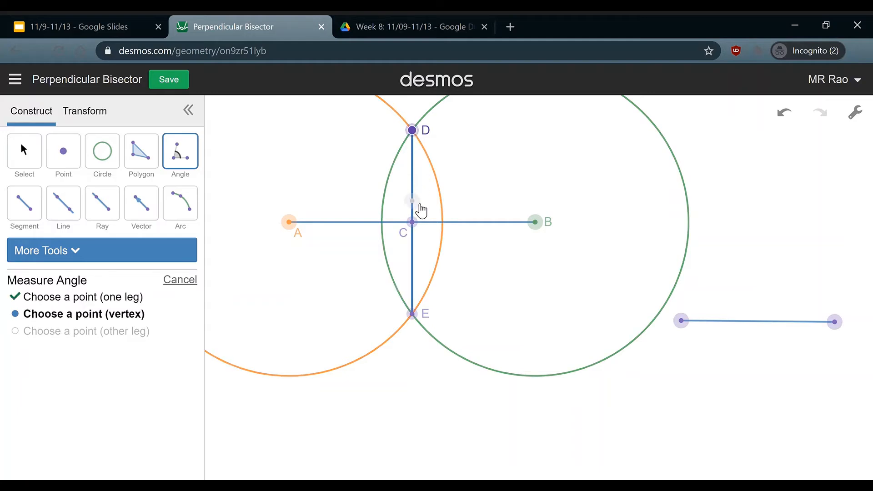
{"action": "left_click", "coordinate": [413, 223]}
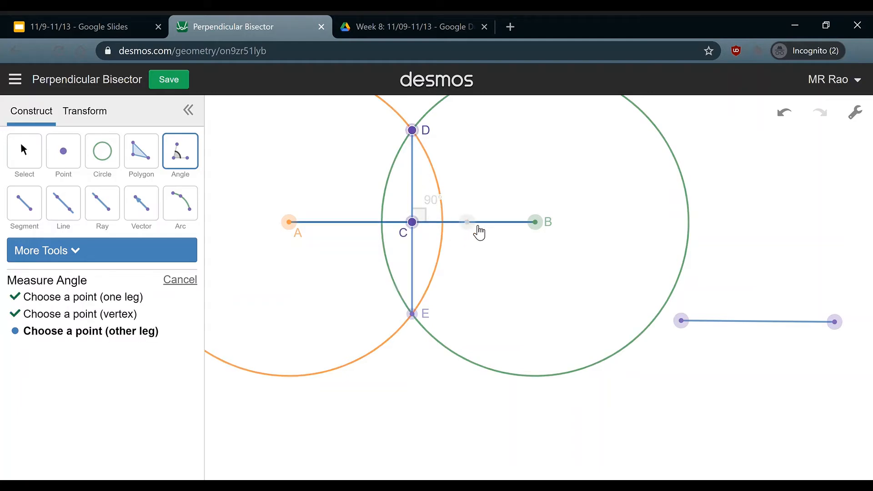
{"action": "left_click", "coordinate": [539, 223]}
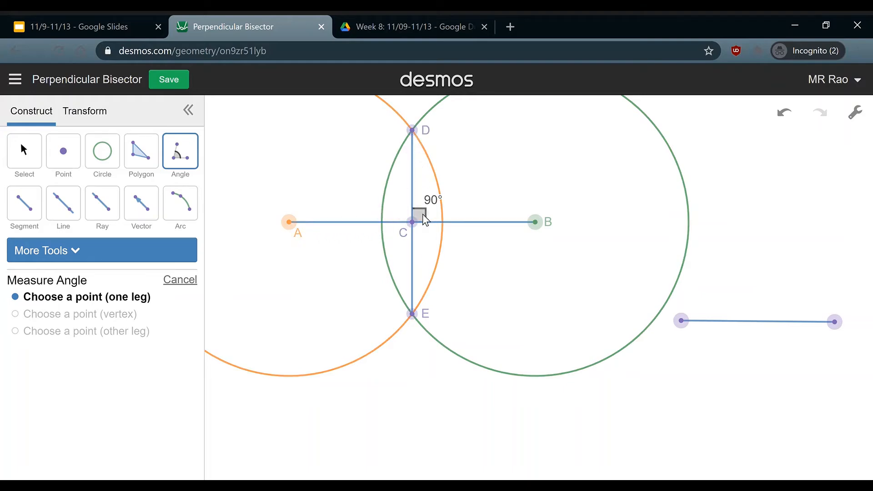
{"action": "left_click", "coordinate": [412, 131]}
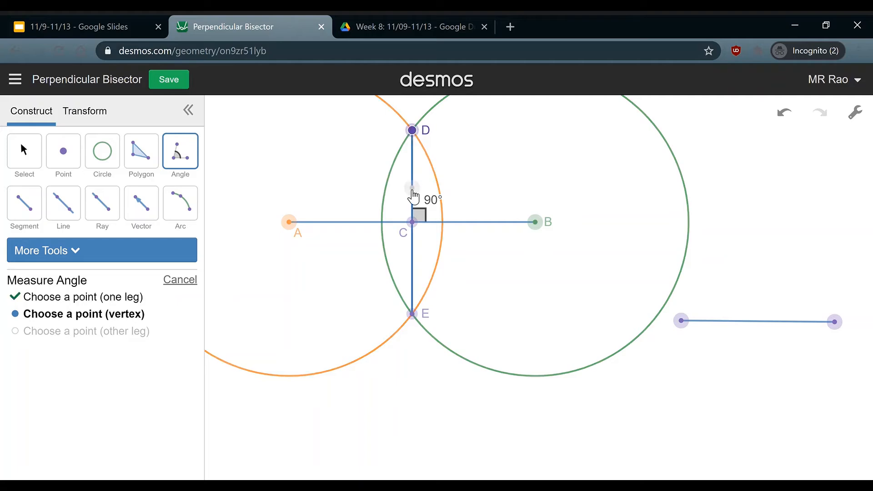
{"action": "left_click", "coordinate": [412, 222]}
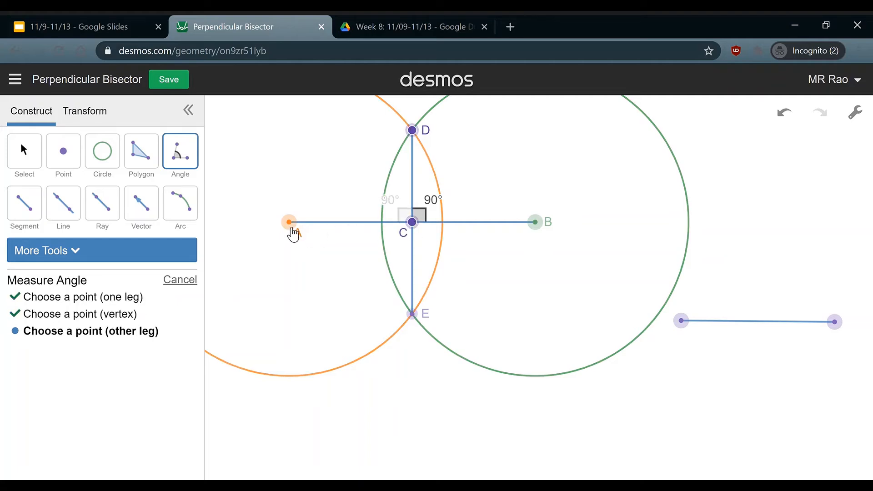
{"action": "left_click", "coordinate": [290, 222]}
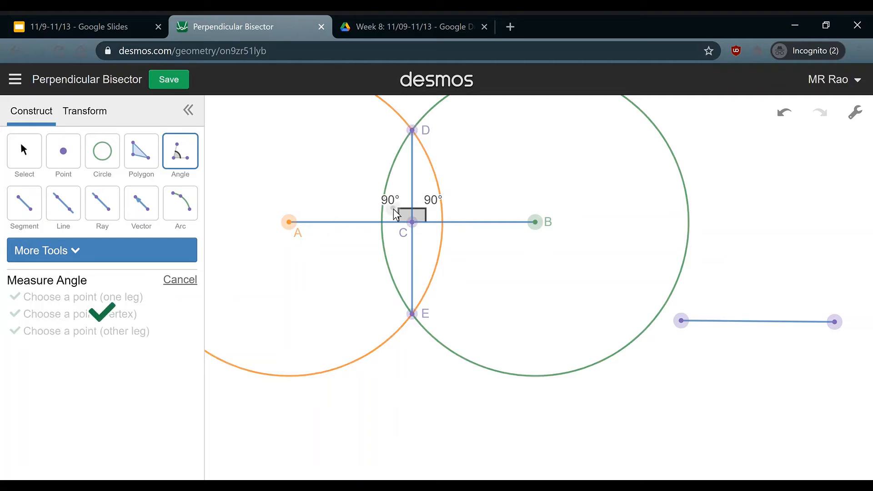